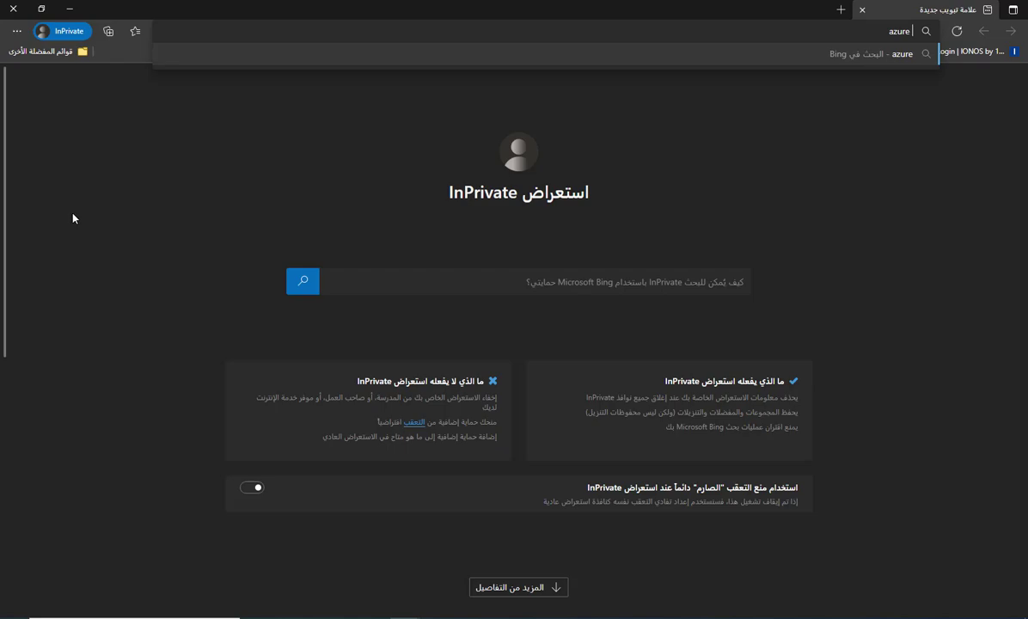
Search Bing for 'azure portal' and scroll down to the portal.azure.com sign-in links.
text(l)
key(Return)
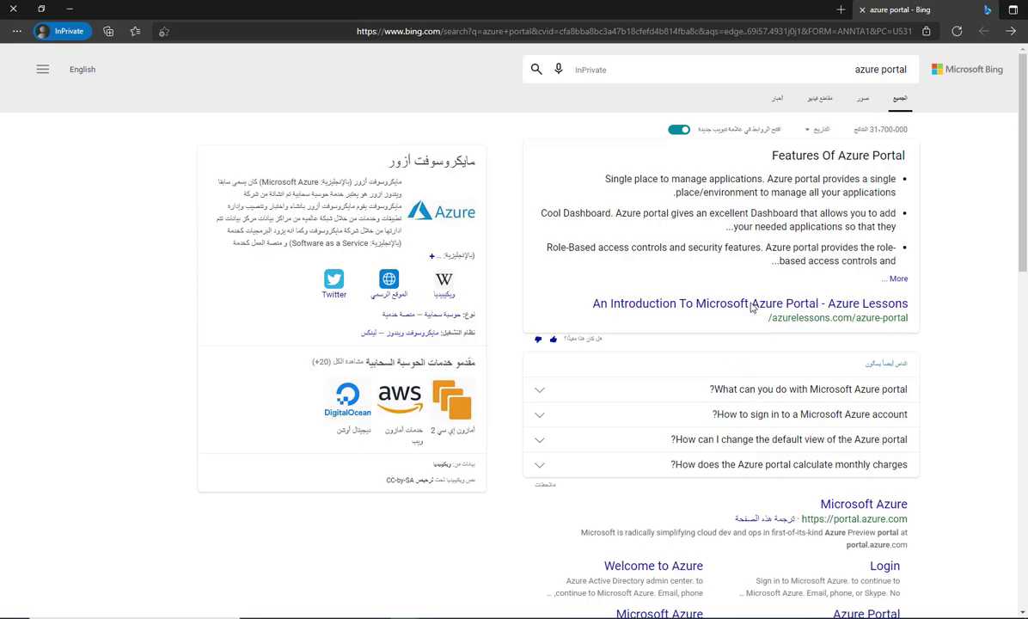
scroll(924, 277, down, 3)
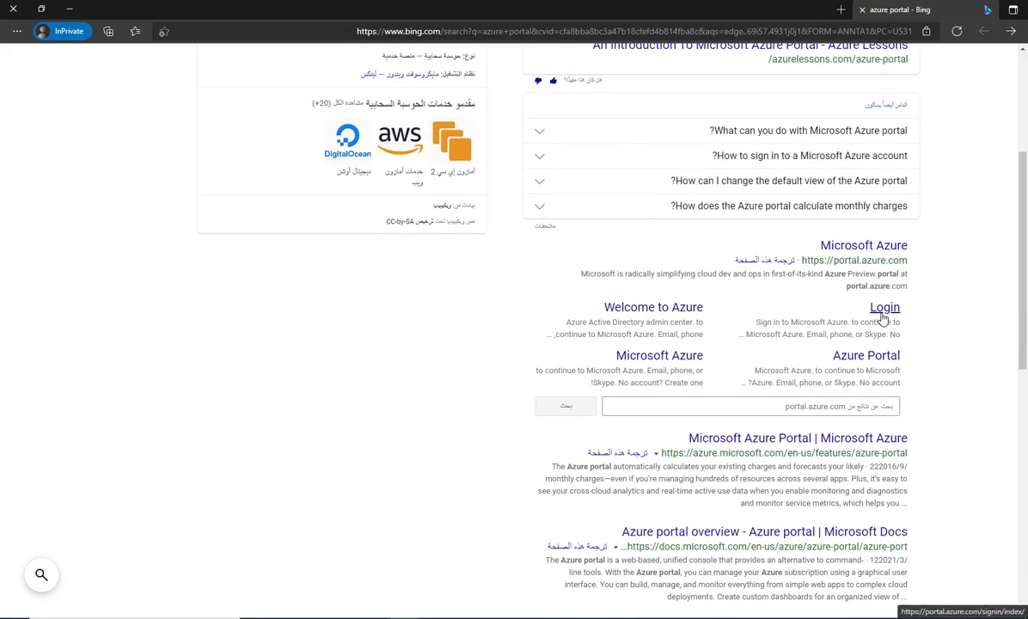
Open the Azure portal login result and sign in with the school account password.
click(884, 310)
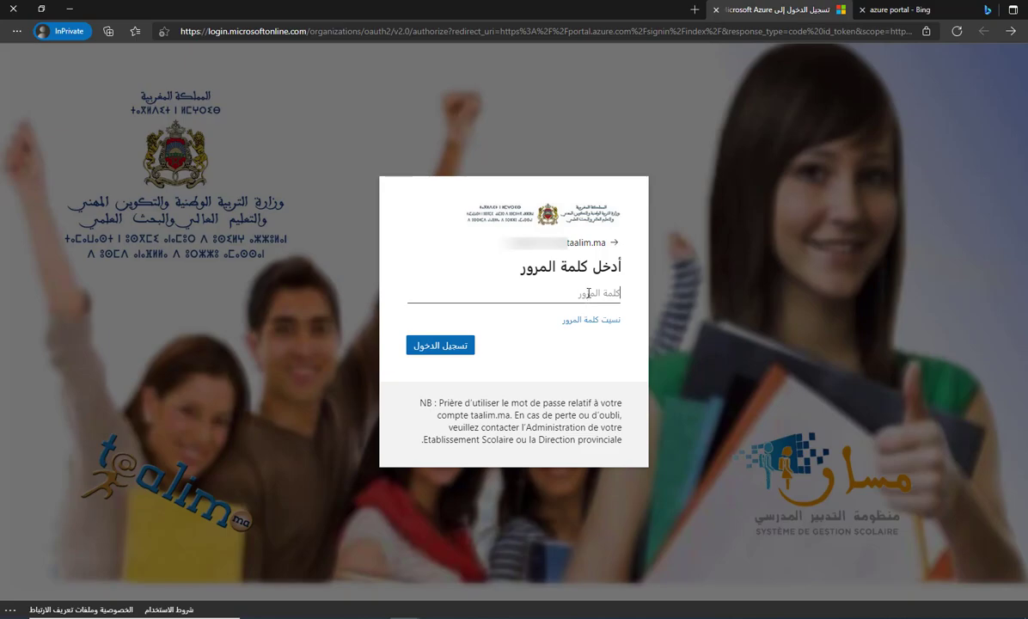
text(•)
key(Return)
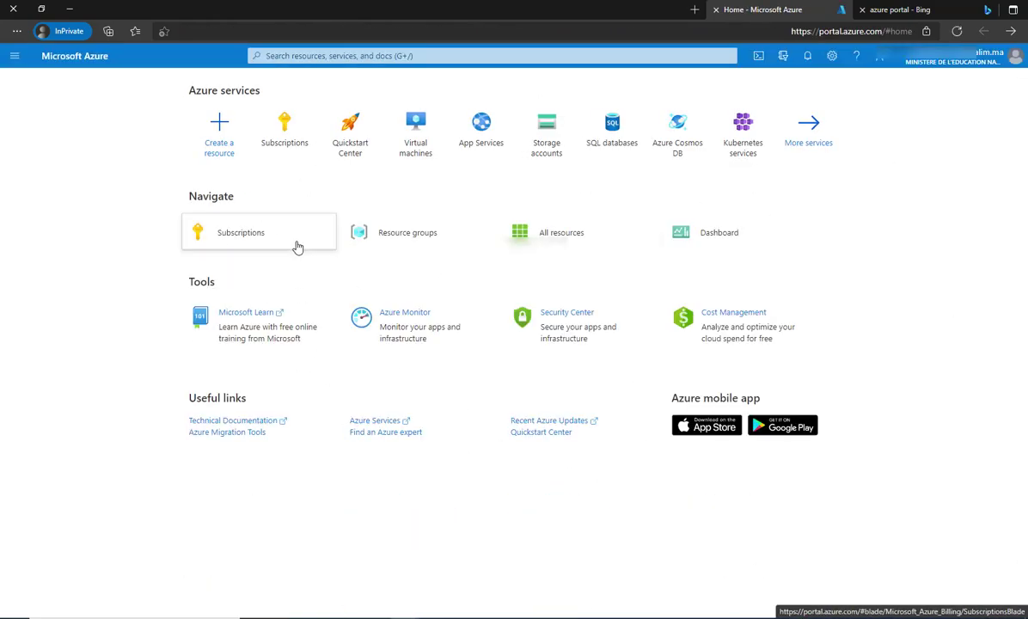
click(296, 247)
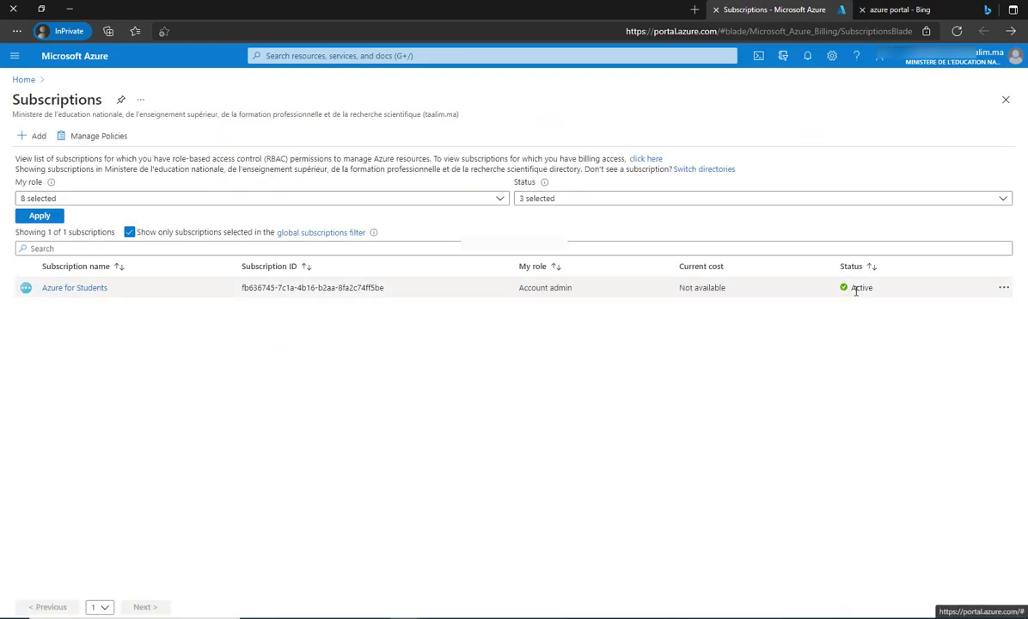
double_click(855, 289)
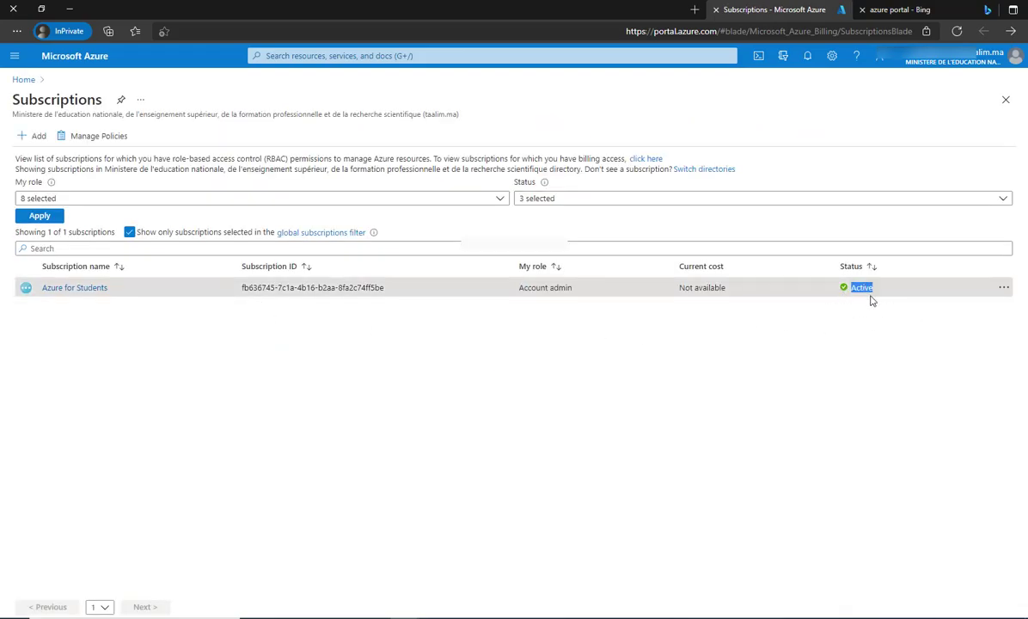
click(103, 56)
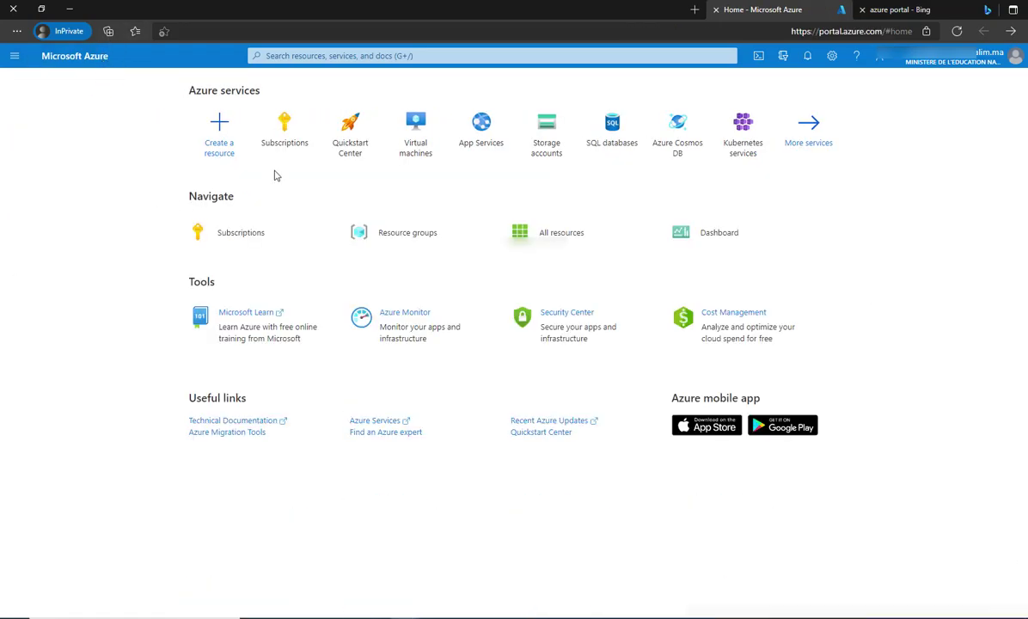
Start a new virtual machine and create a new resource group named 'yasssin123' for it.
mouse_move(416, 145)
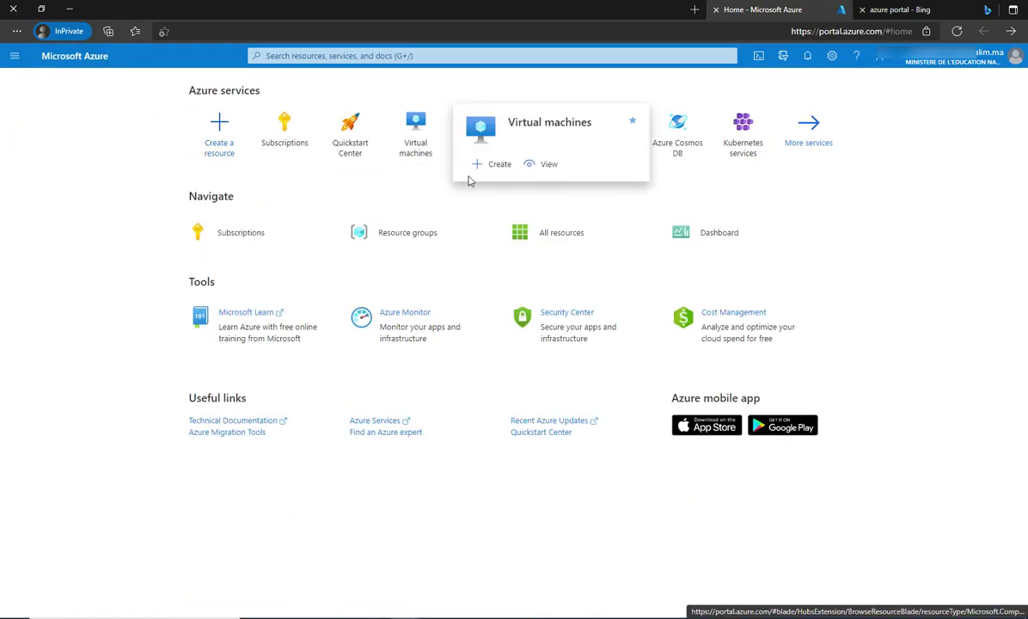
click(485, 166)
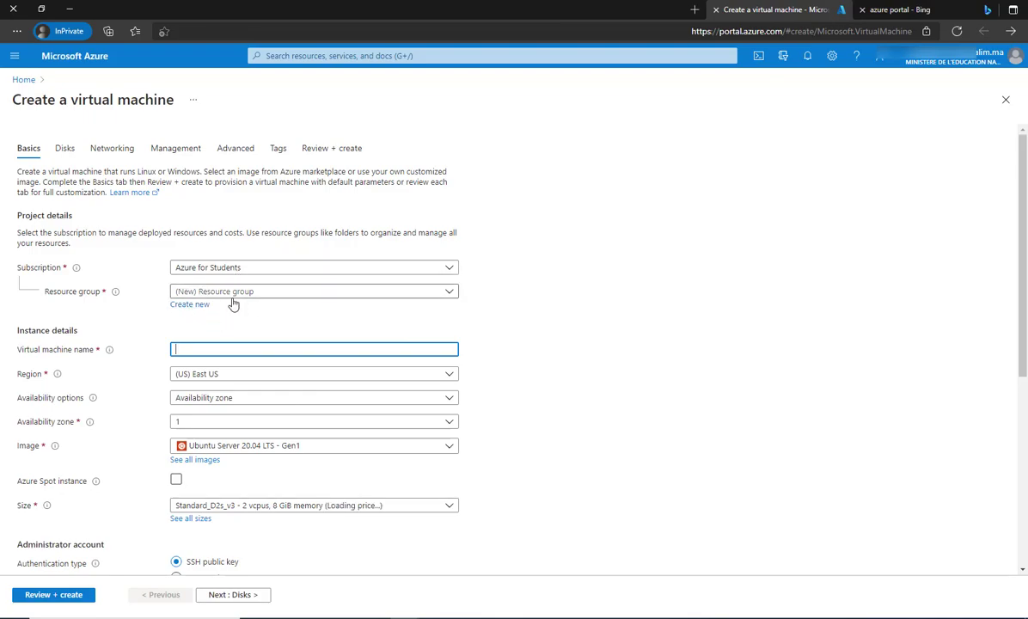
click(187, 303)
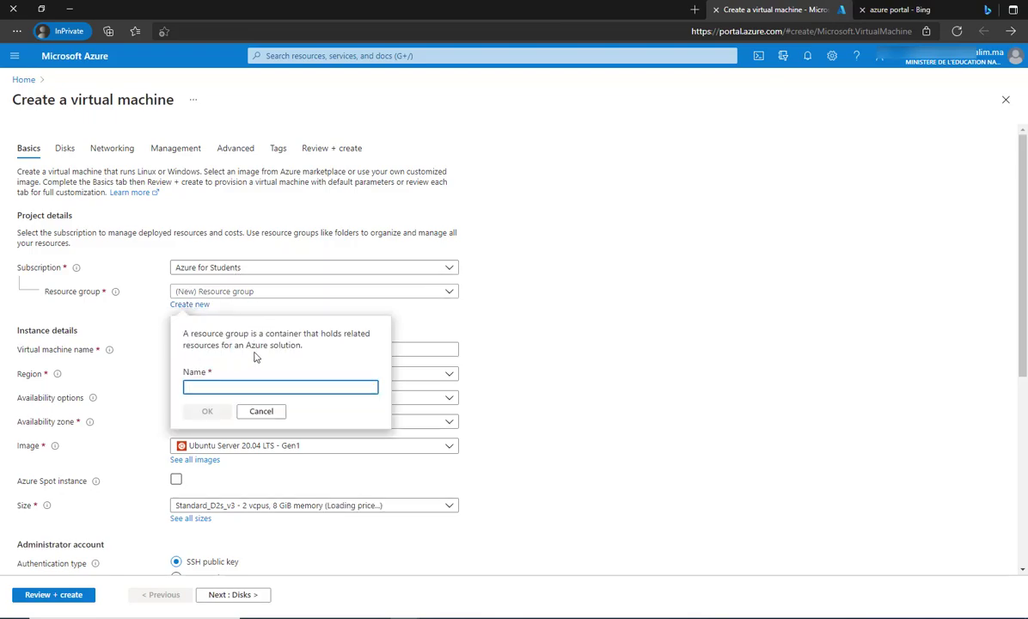
text(y)
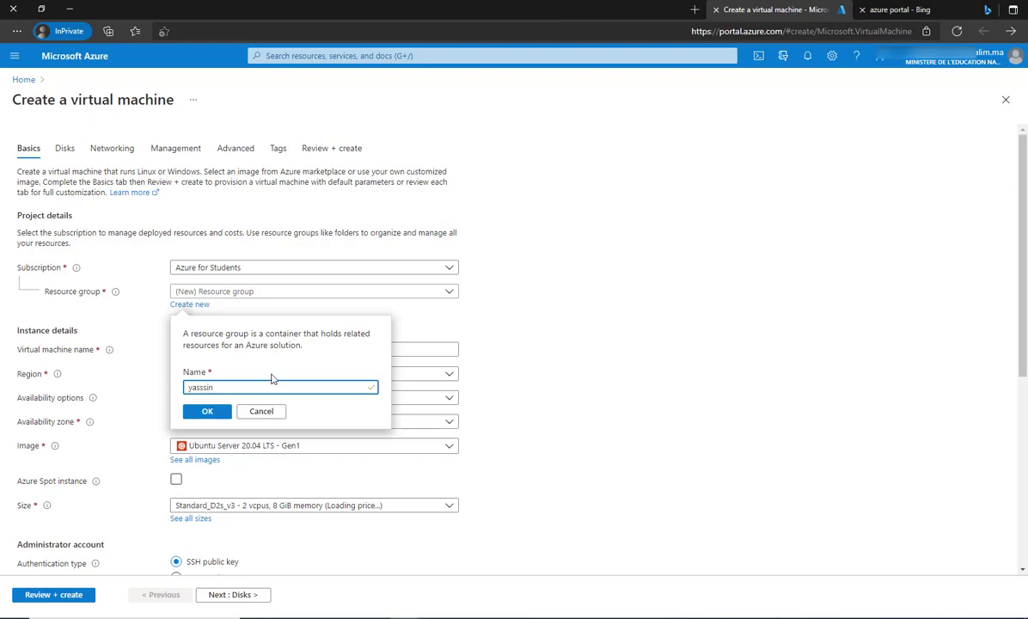
text(asssin123)
click(222, 413)
click(182, 352)
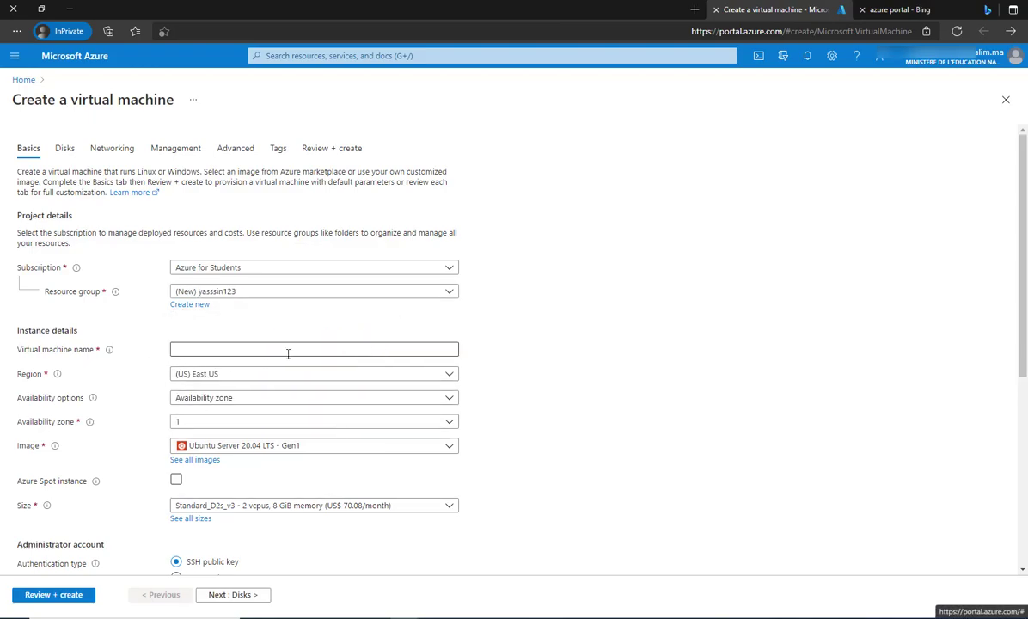
Name the virtual machine and set its region to (Europe) UK South by filtering with 'uk'.
click(263, 295)
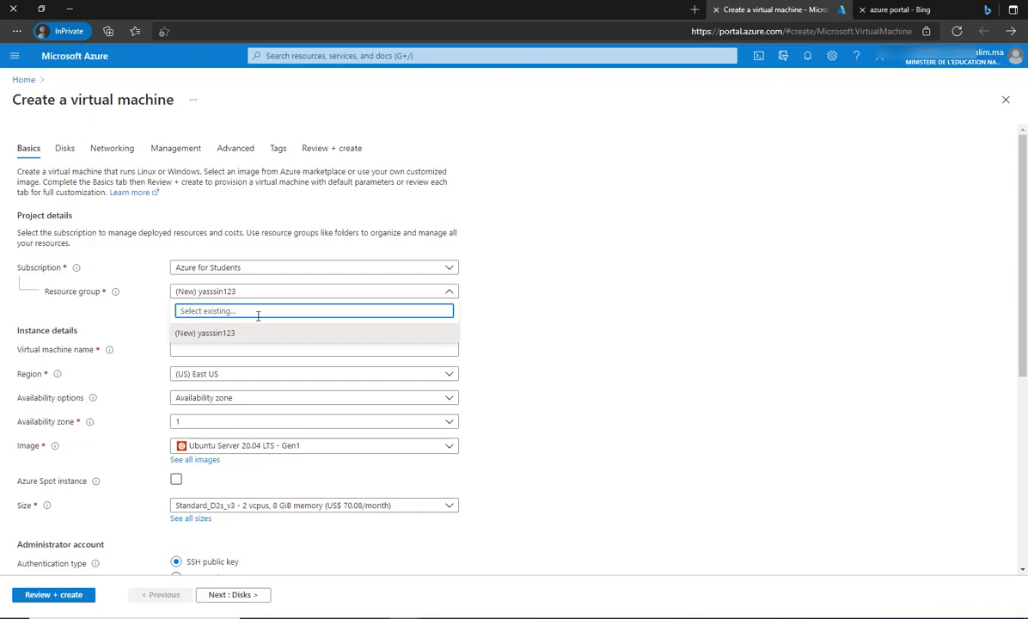
click(275, 295)
click(221, 352)
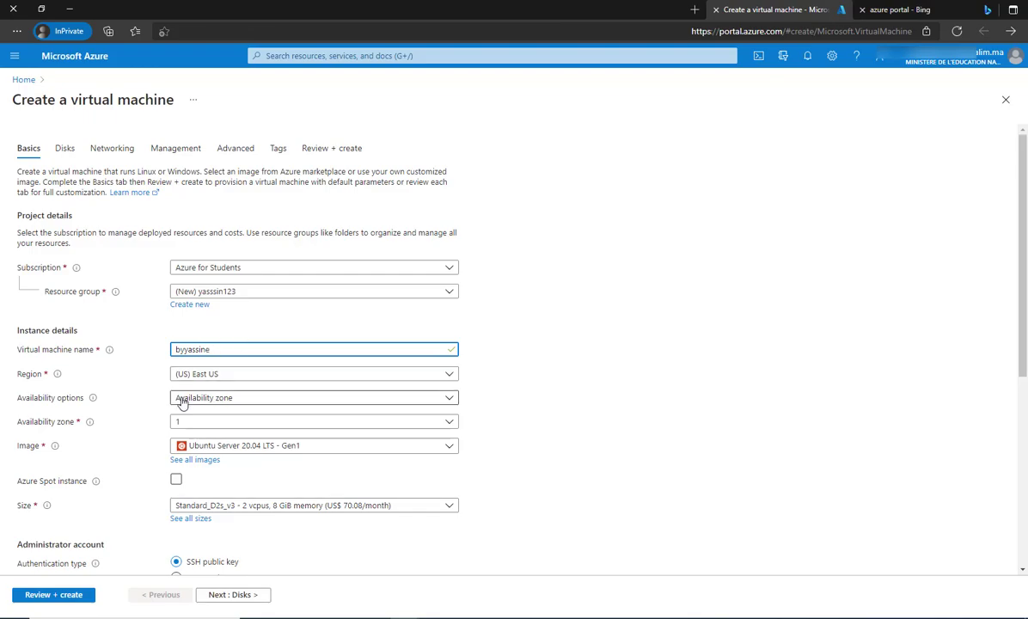
click(279, 376)
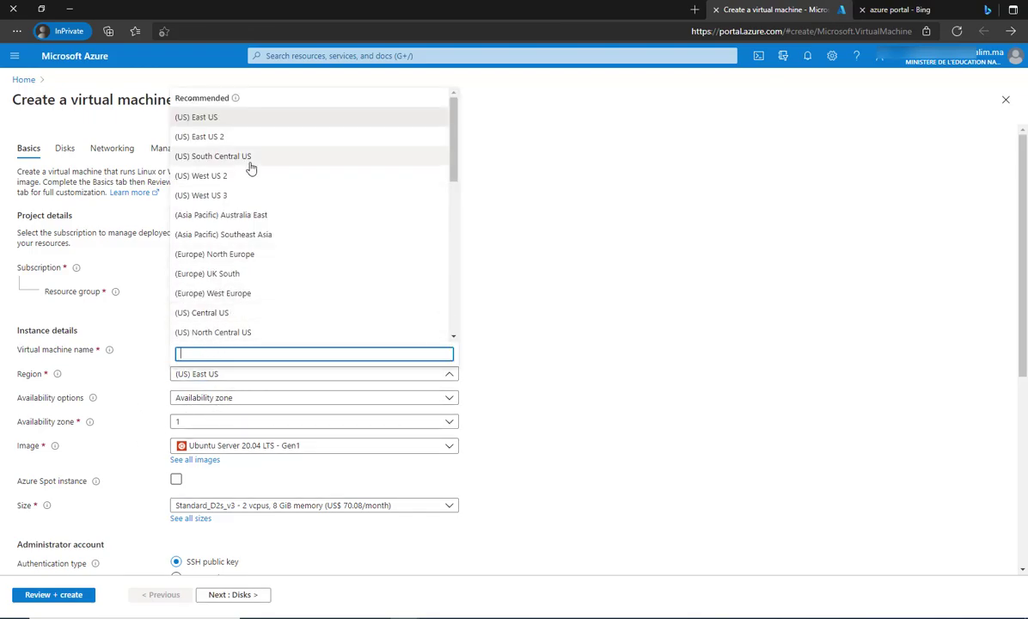
scroll(250, 168, down, 5)
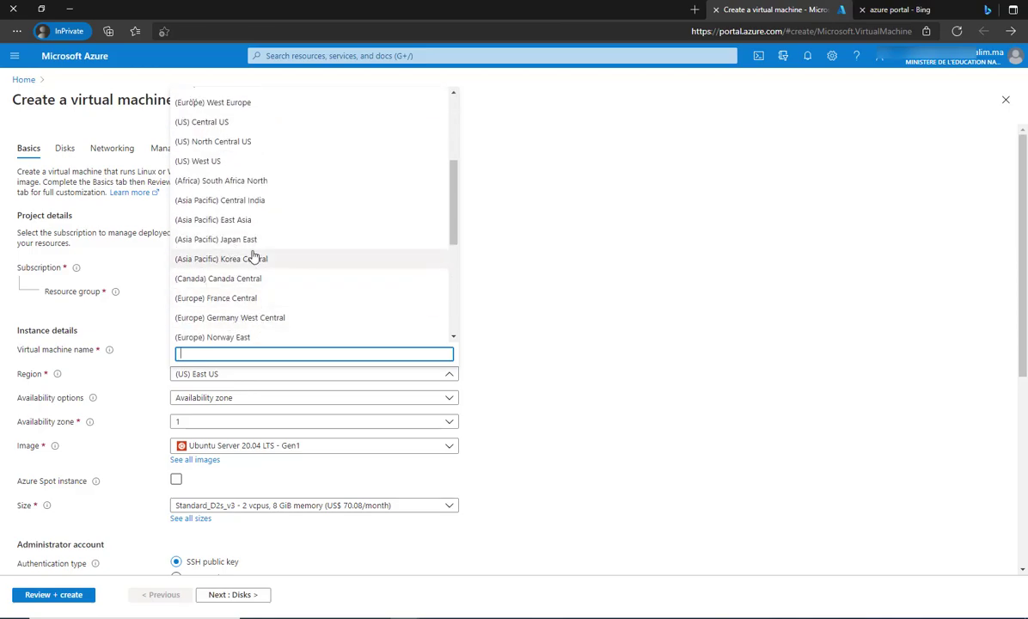
text(uk)
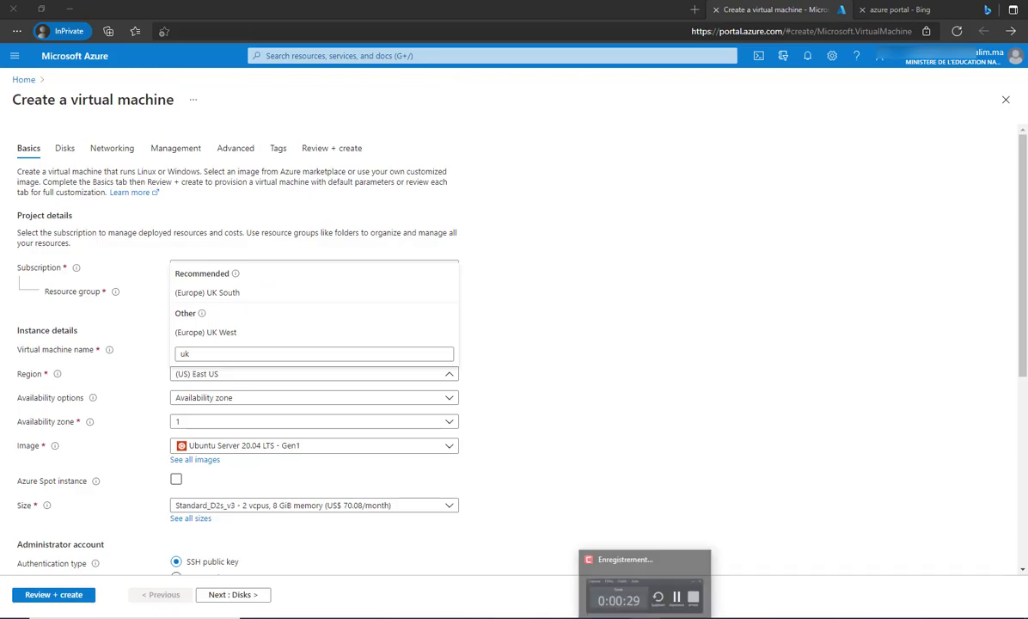
click(966, 588)
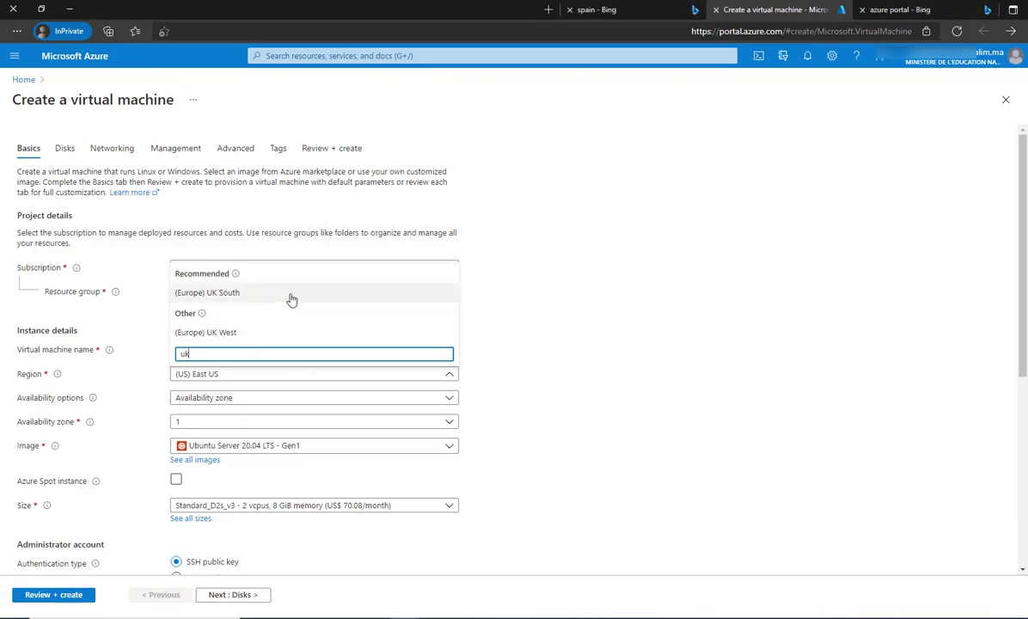
click(234, 292)
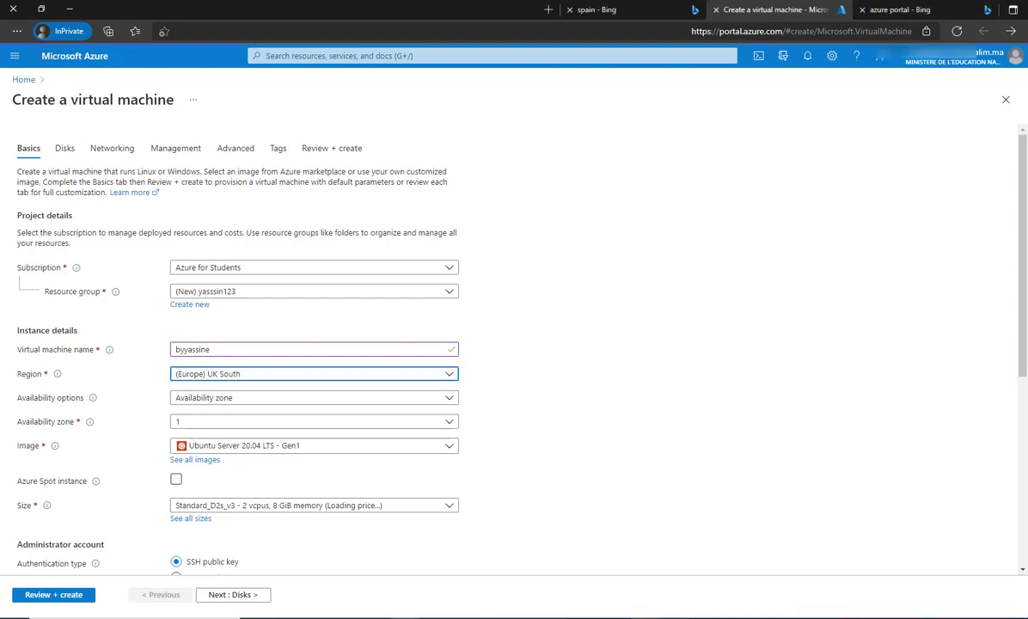
click(233, 401)
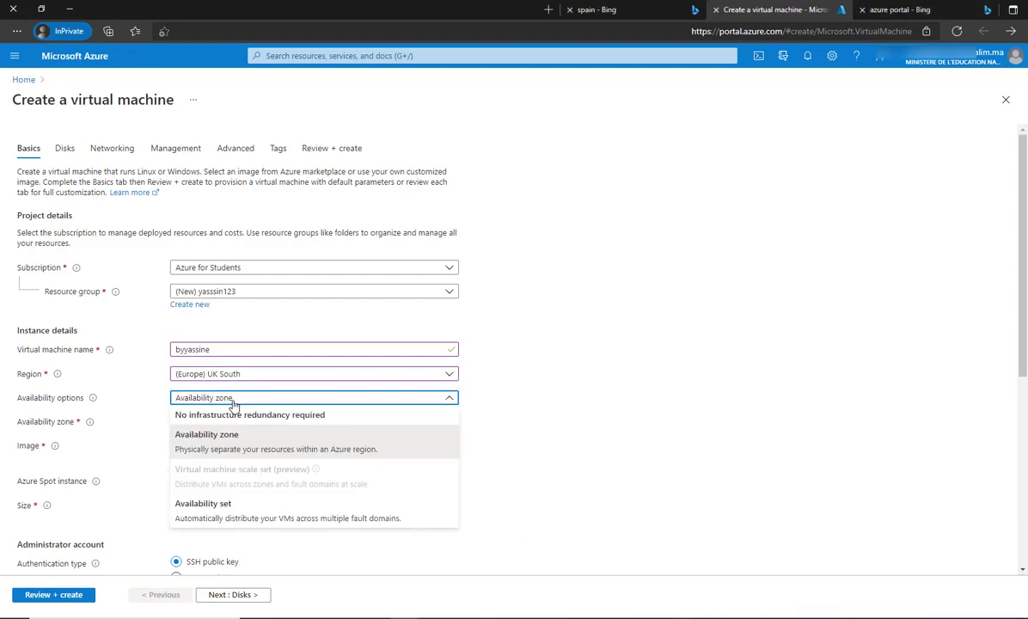
Keep Availability zone and select the Windows Server 2012 R2 Datacenter - Gen1 image.
click(228, 439)
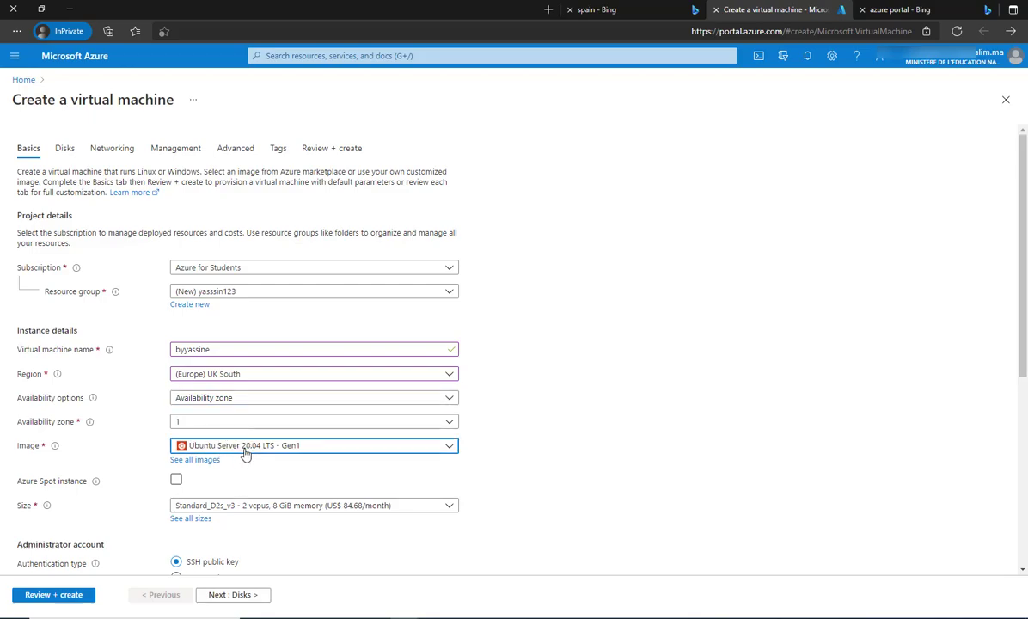
click(244, 448)
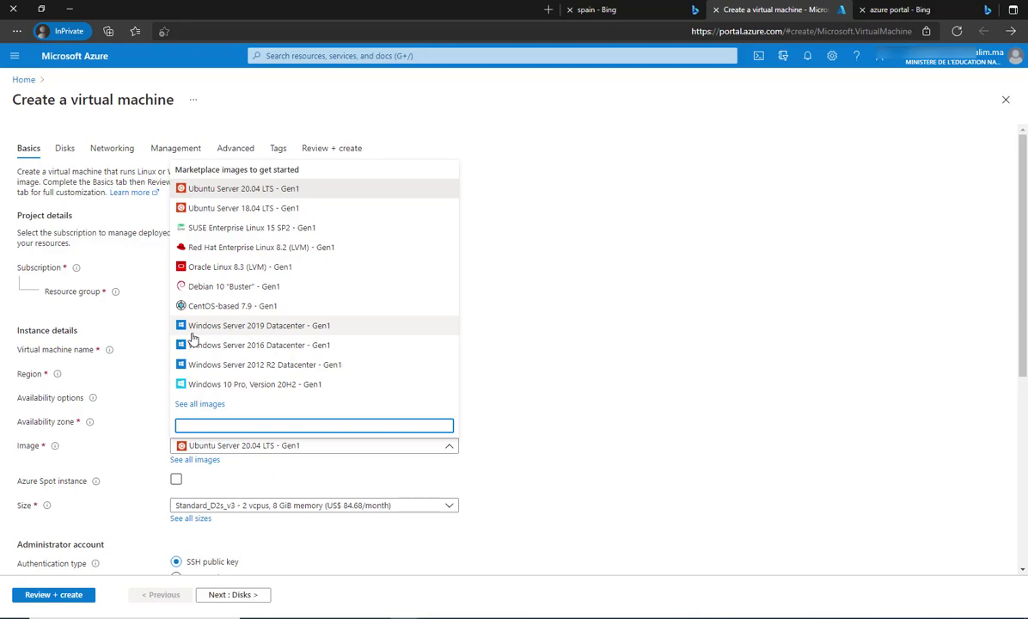
click(229, 368)
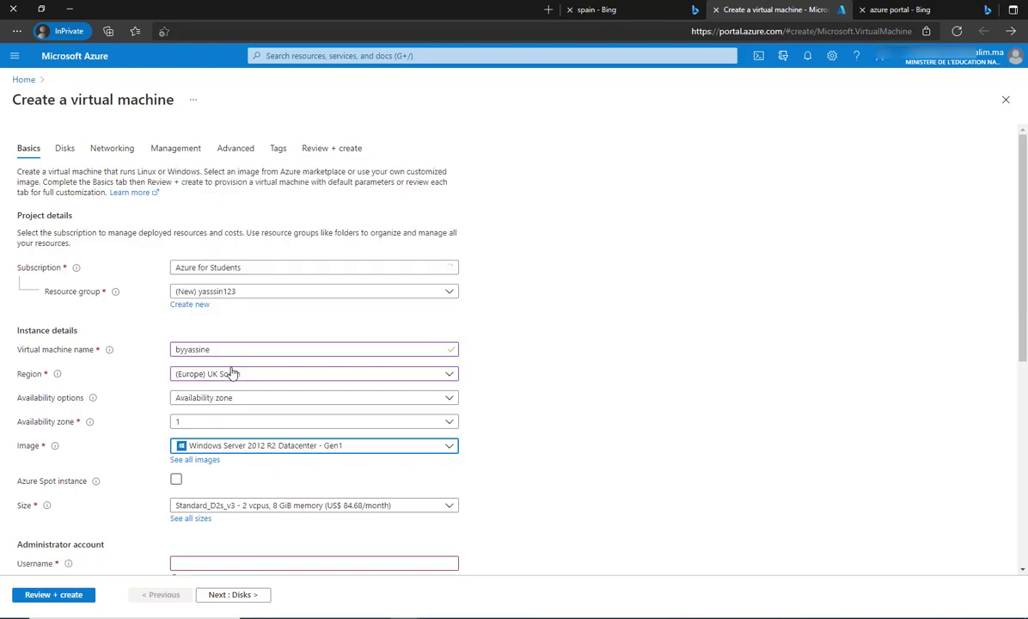
scroll(294, 497, down, 1)
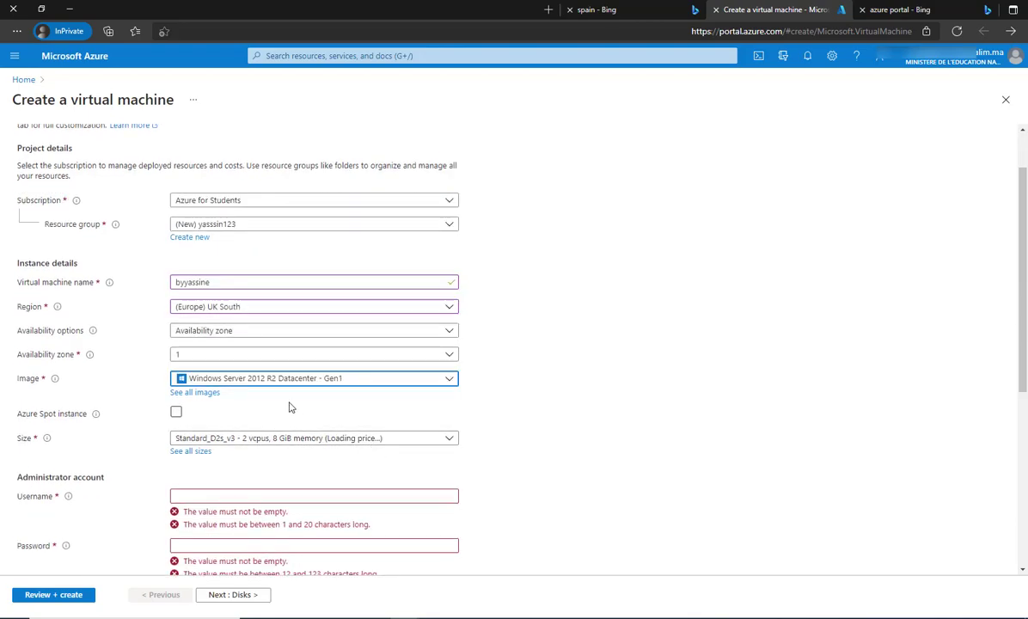
scroll(289, 406, down, 2)
click(279, 245)
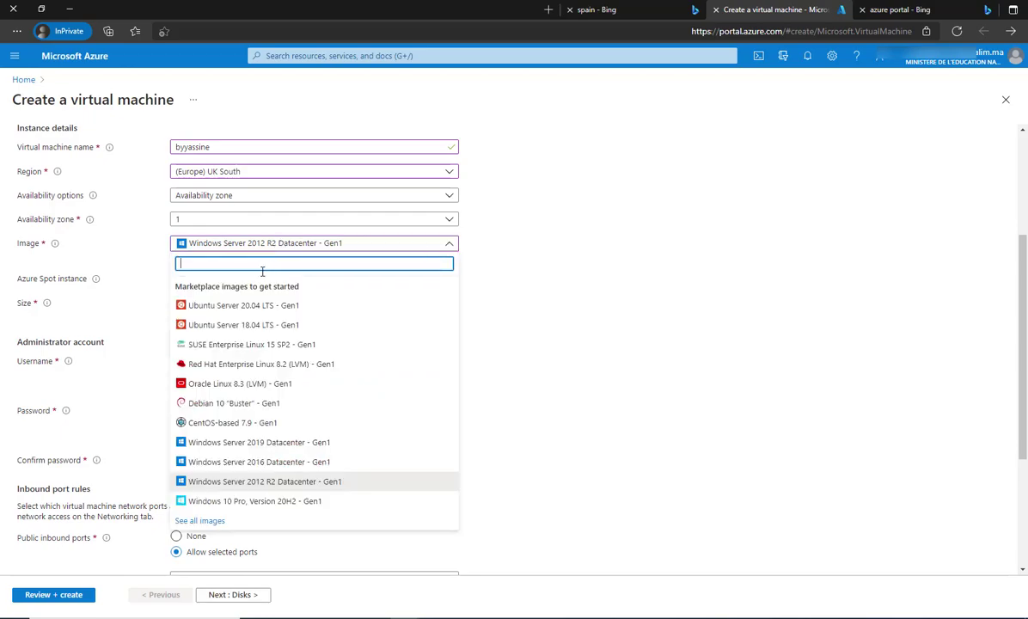
click(529, 248)
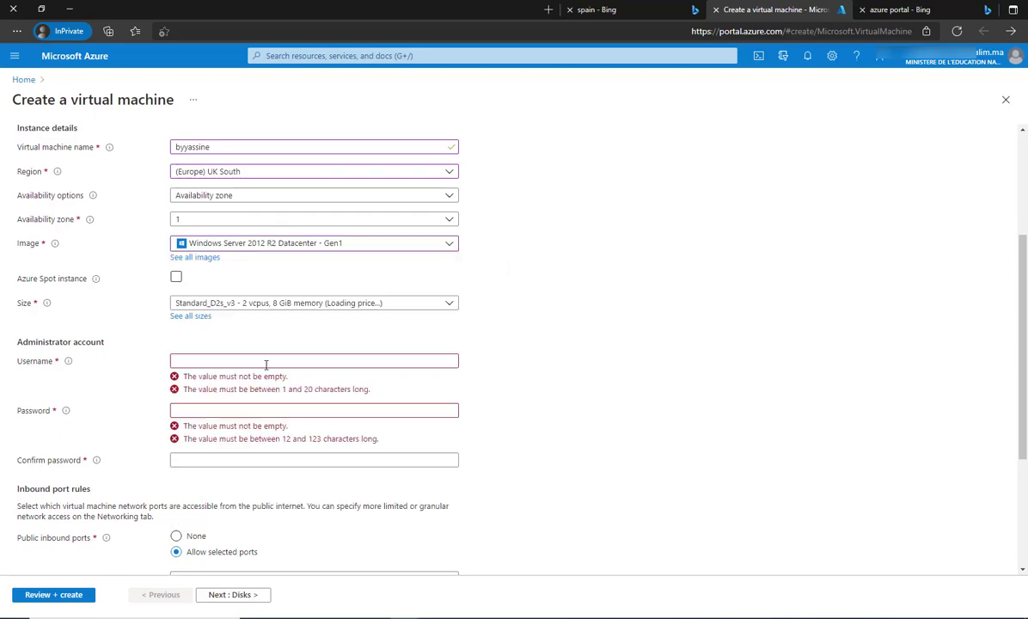
Enter the administrator username and declare an existing Windows Server license for Azure Hybrid Benefit.
click(222, 362)
text(yassine14)
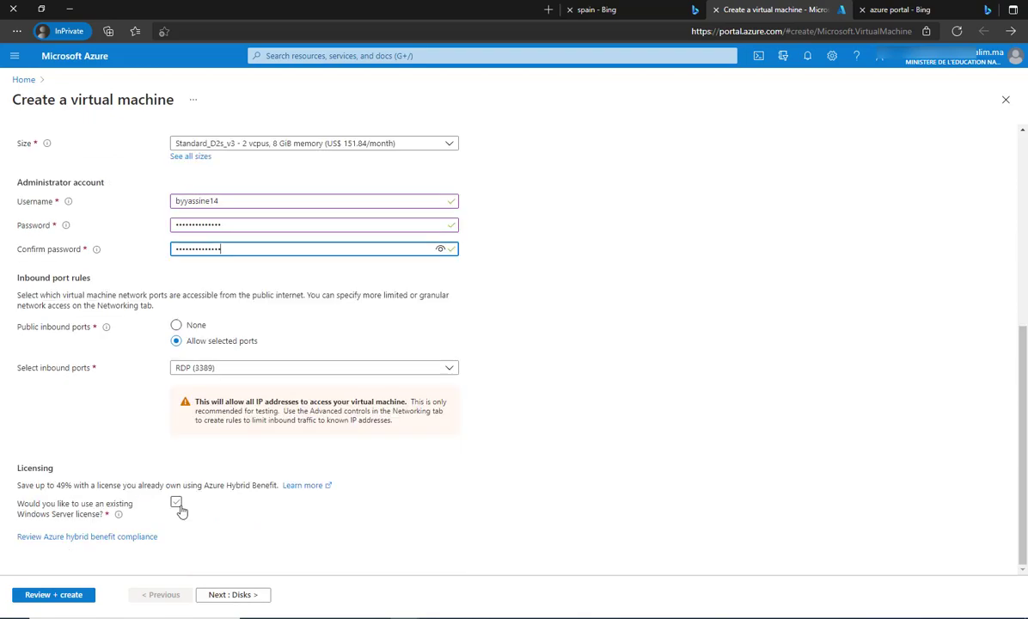
click(178, 505)
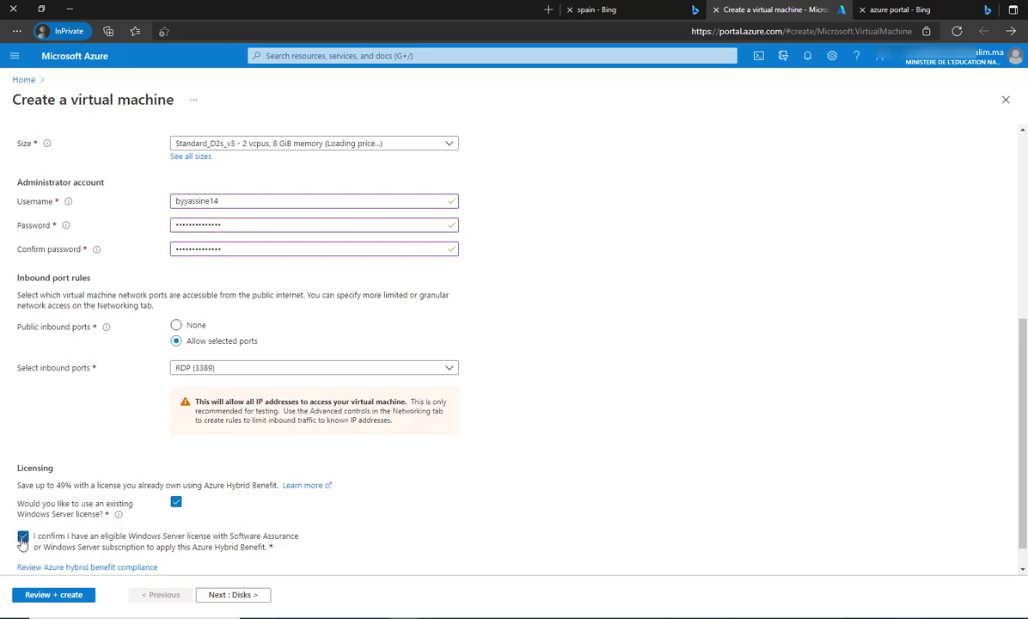
scroll(68, 545, down, 1)
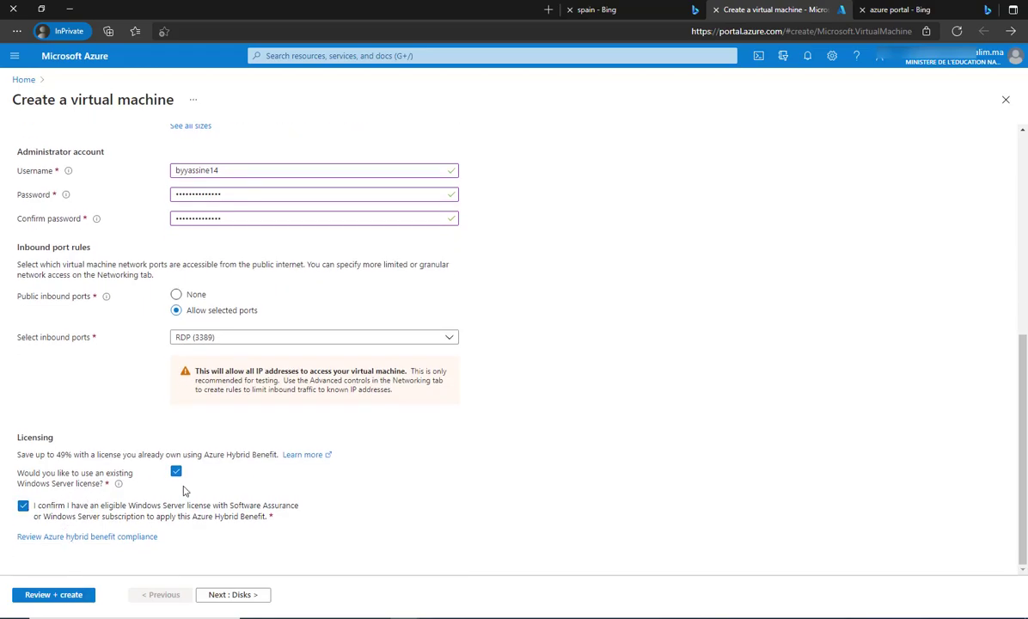
scroll(268, 414, up, 5)
scroll(97, 587, down, 4)
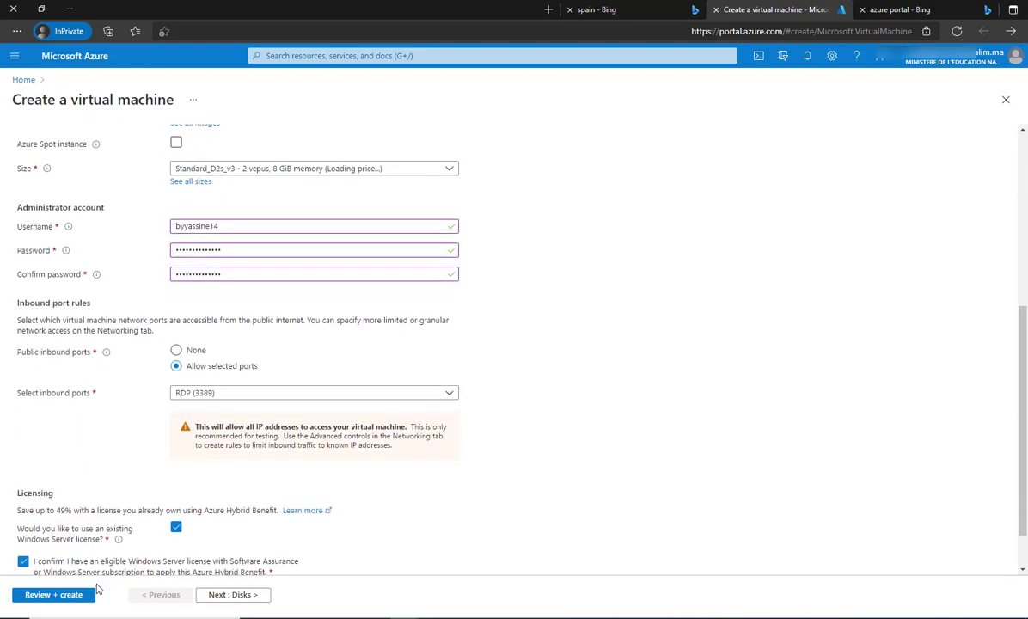
scroll(98, 587, down, 2)
Pass validation on Review + create and launch the Windows Server VM deployment.
click(64, 596)
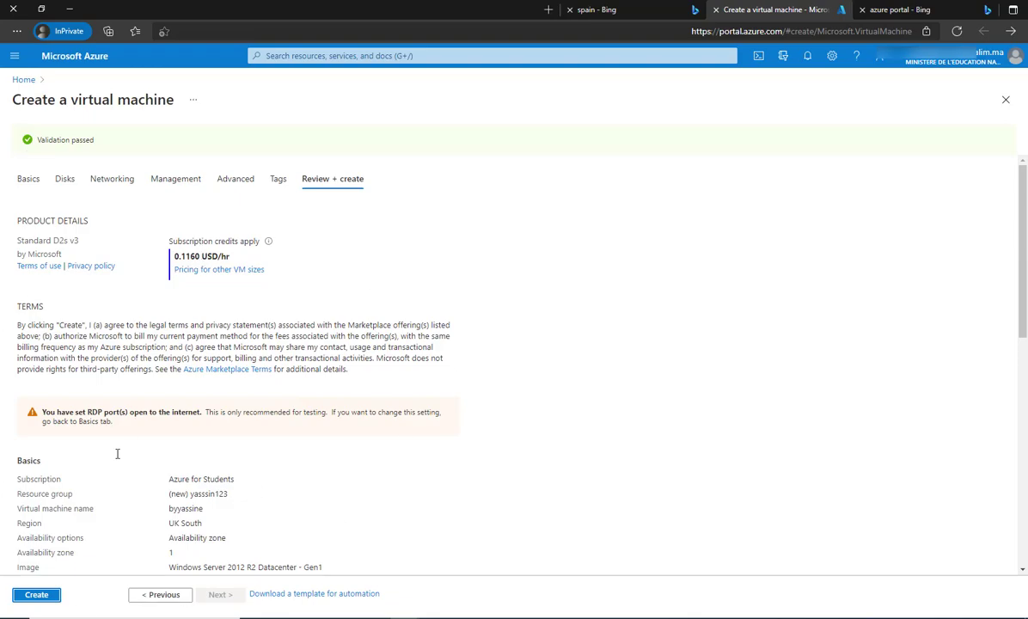
click(38, 598)
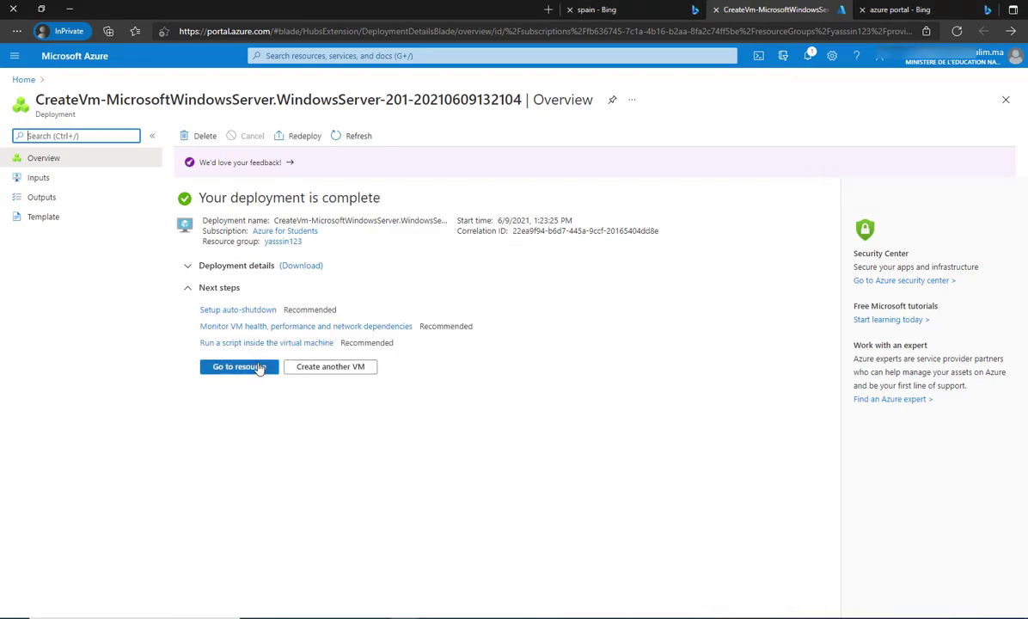
Open the deployed VM's overview and launch Remote Desktop Connection through an 'rdp' search.
click(258, 366)
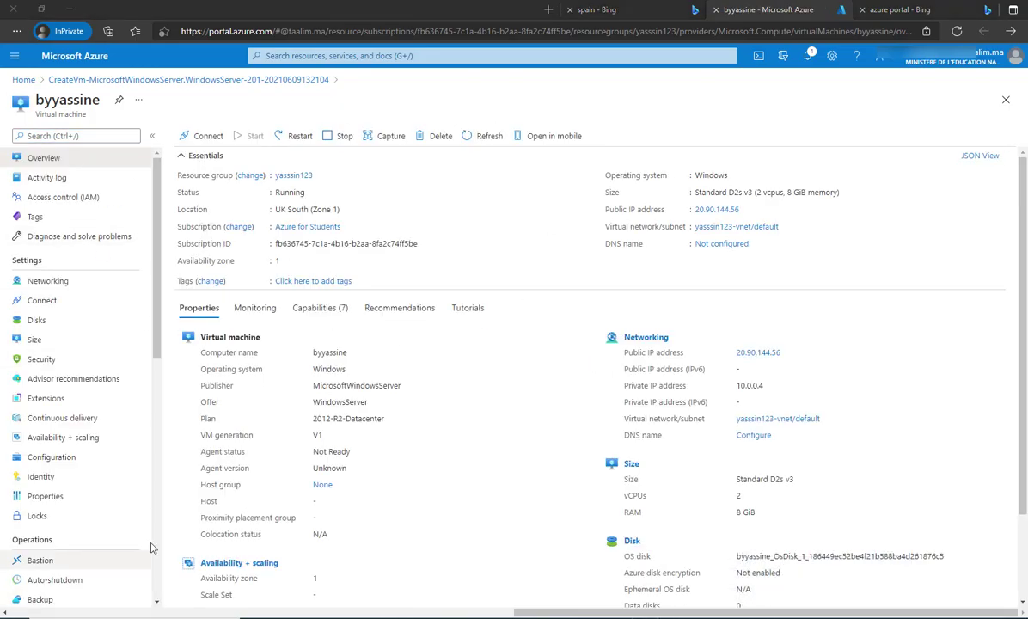
key(super)
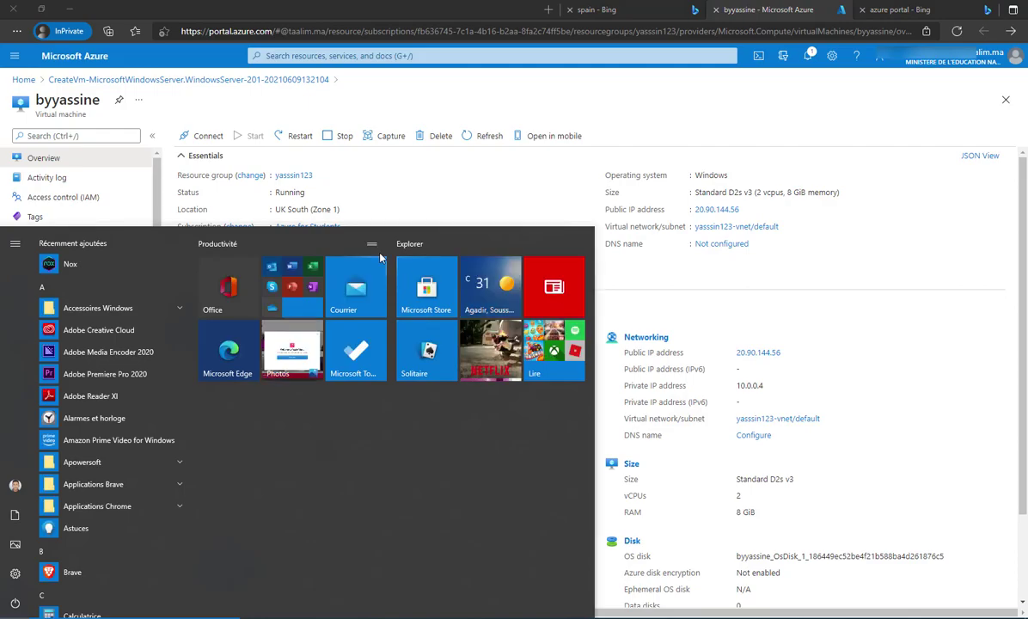
text(rdp)
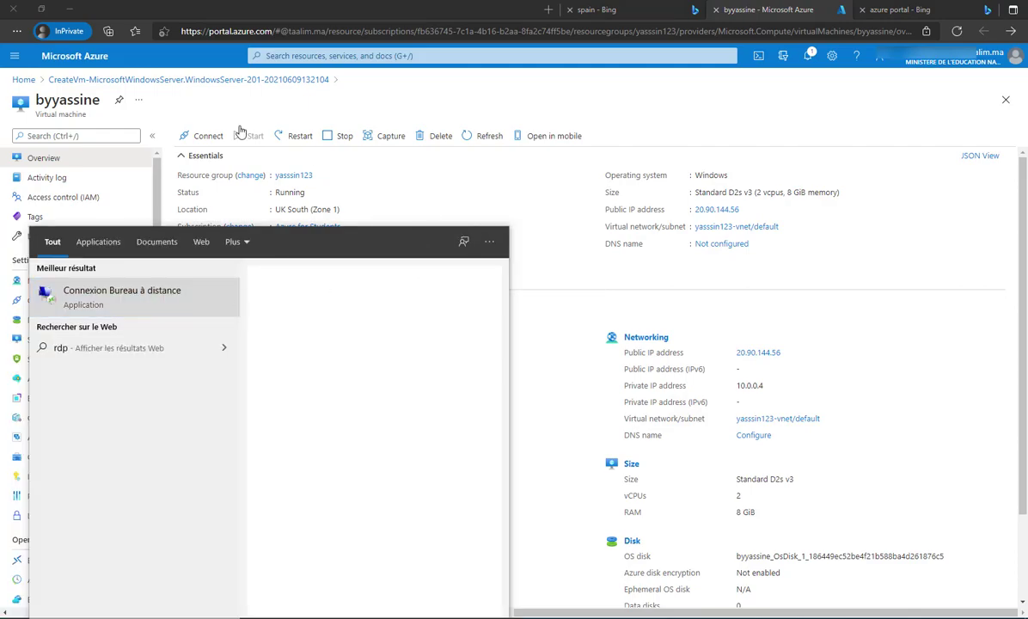
key(Return)
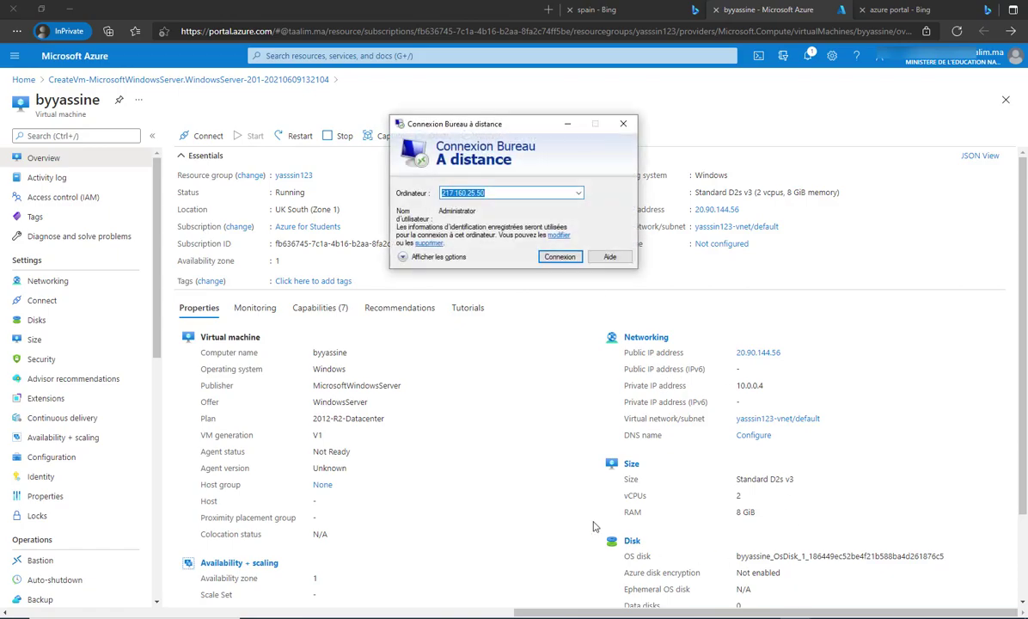
key(ctrl+v)
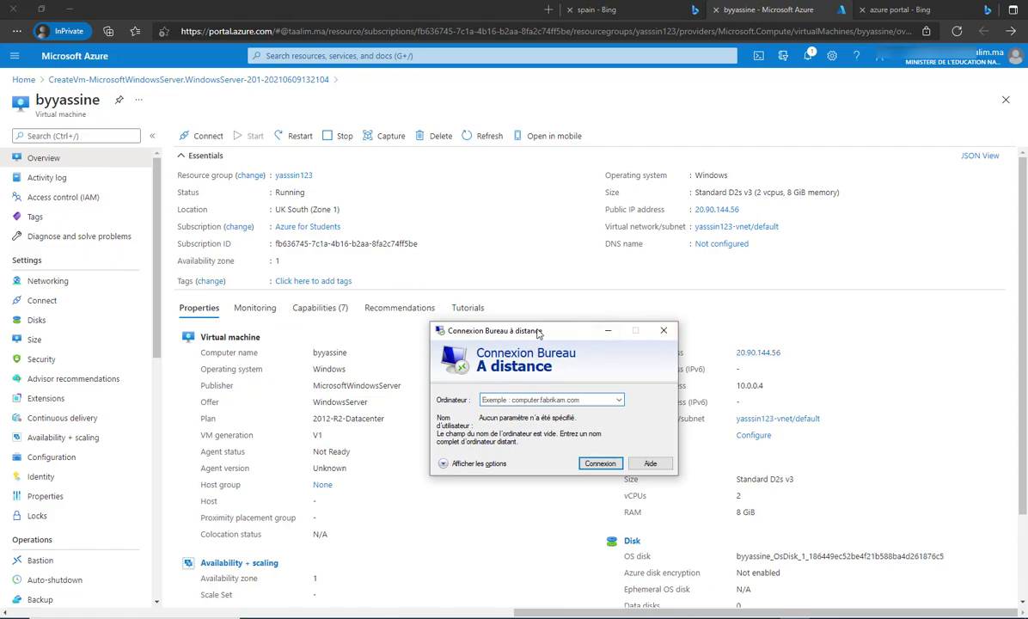
drag(539, 333, 483, 466)
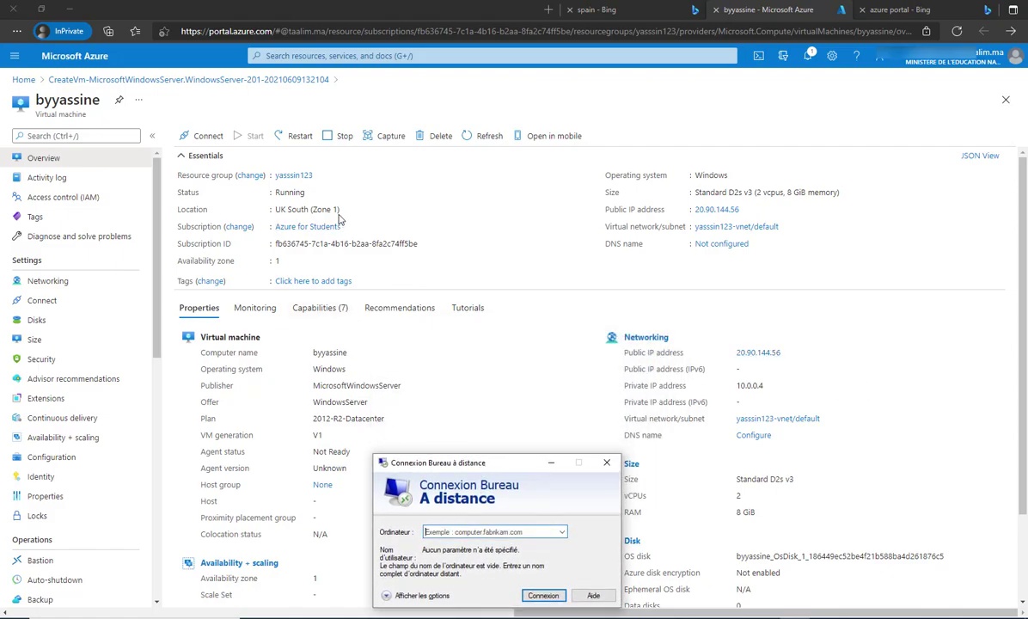
Paste the VM's public IP 20.90.144.56 as the computer and start connecting.
click(746, 209)
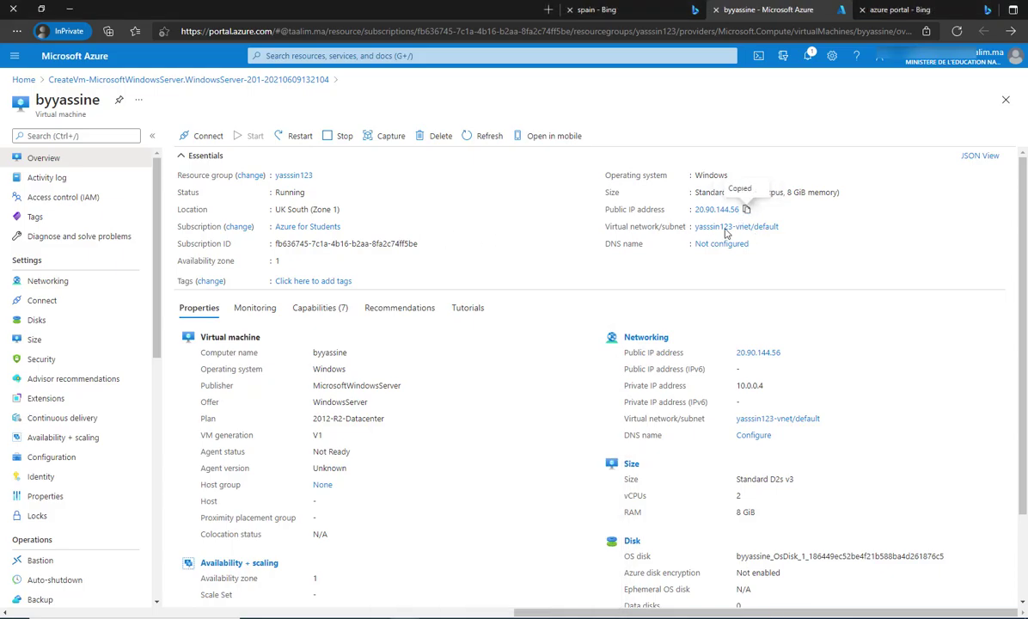
key(alt+Tab)
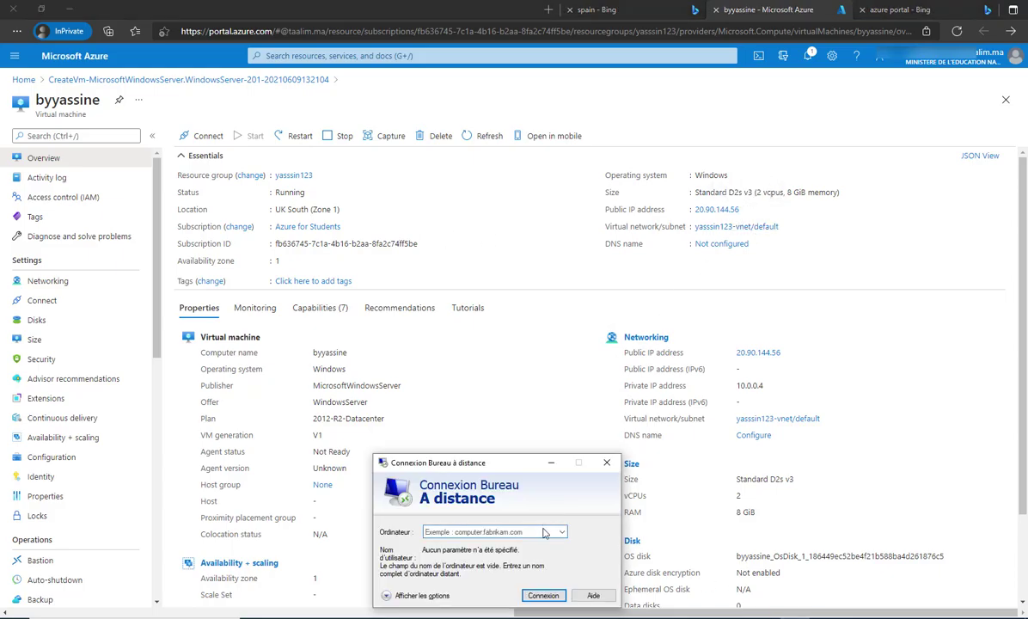
right_click(544, 532)
drag(478, 472, 484, 257)
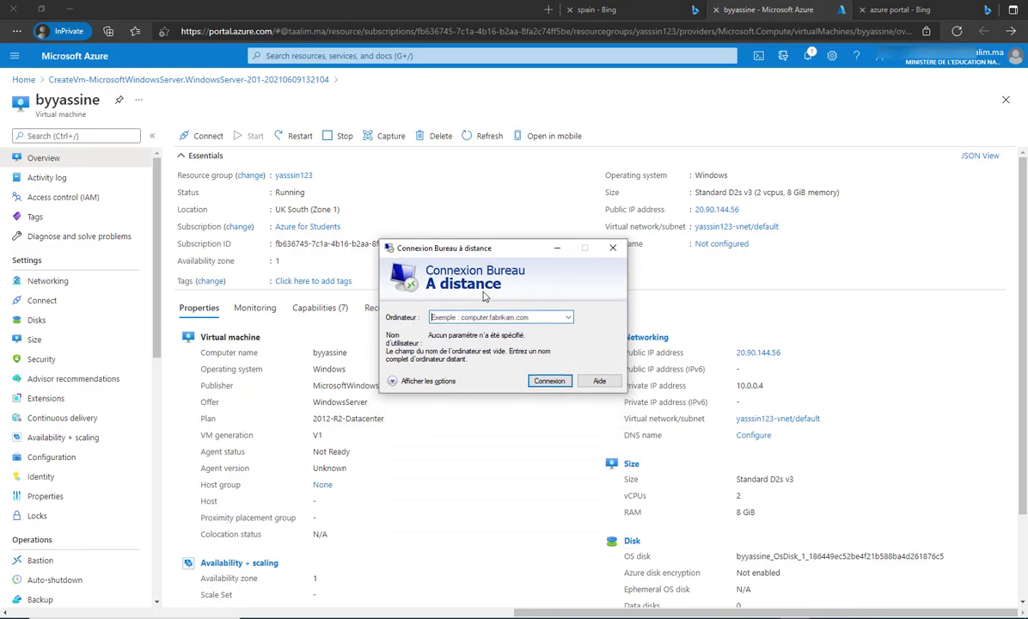
click(483, 318)
right_click(507, 319)
click(520, 365)
click(545, 384)
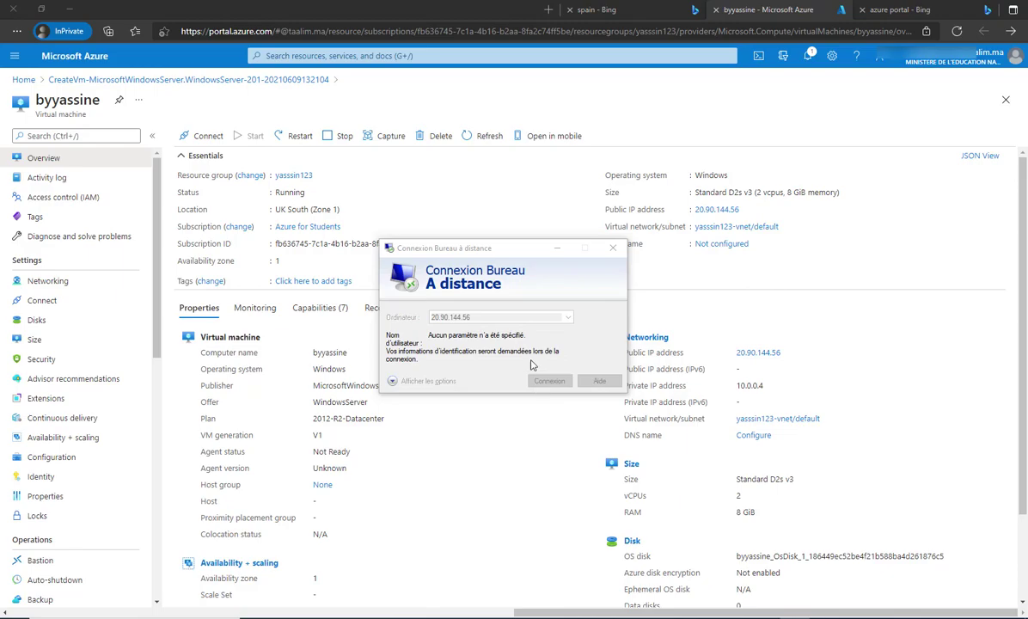
Copy the VM's computer name and paste it as the username in the credential prompt.
click(328, 356)
double_click(327, 354)
right_click(326, 354)
click(301, 362)
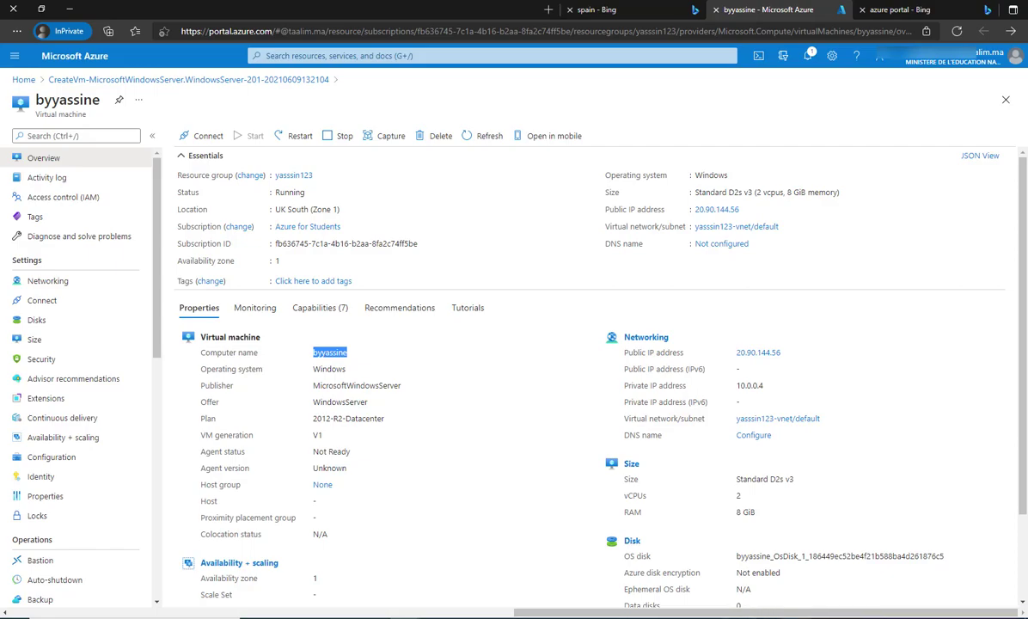
key(alt+Tab)
right_click(516, 311)
click(551, 318)
Enter the administrator password, submit the credentials and accept the certificate warning.
click(504, 337)
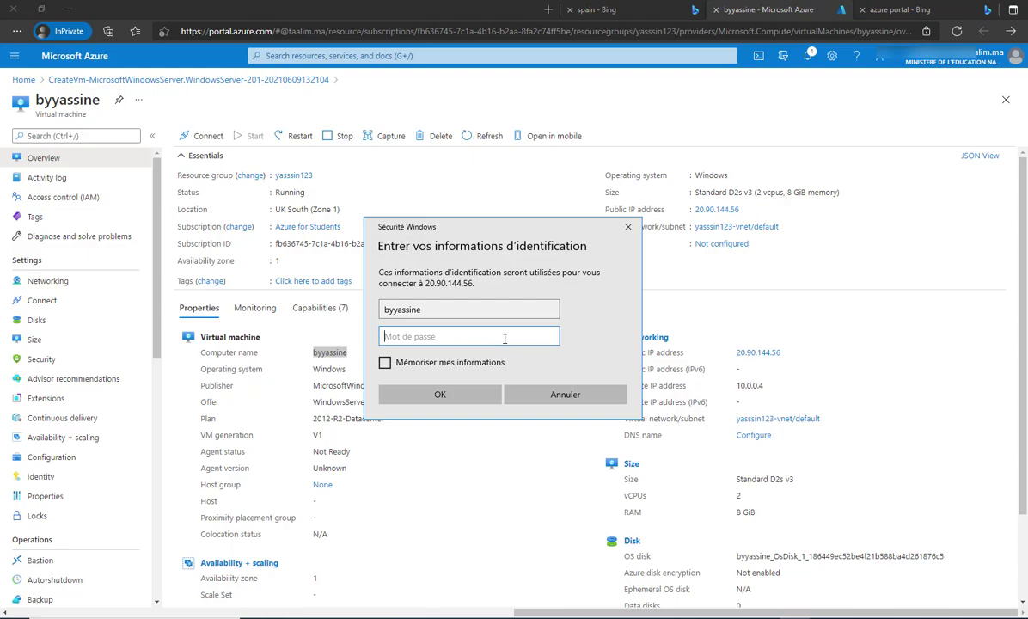
click(456, 395)
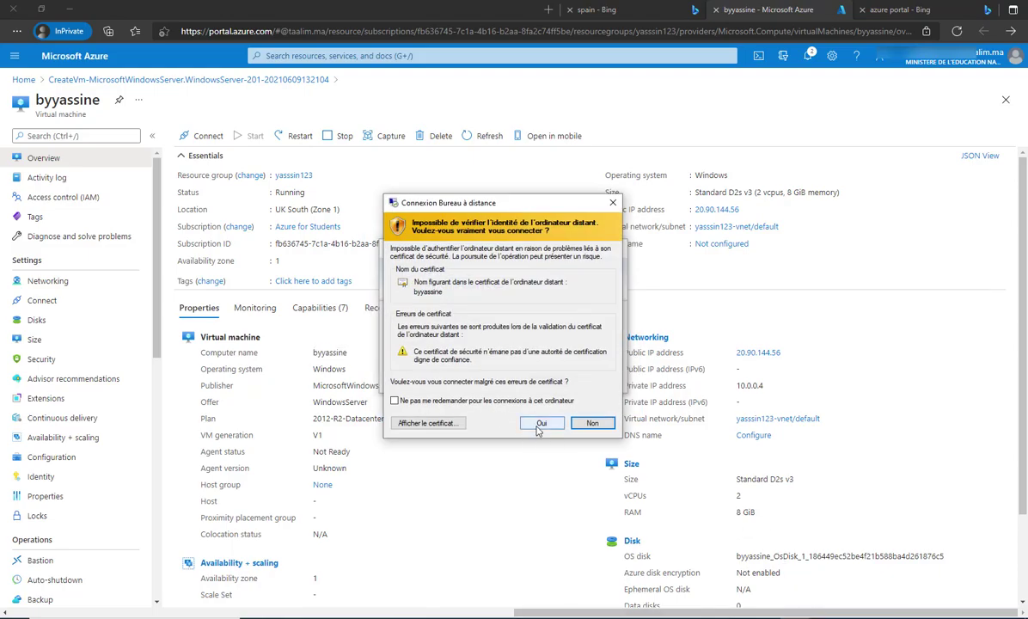
click(541, 422)
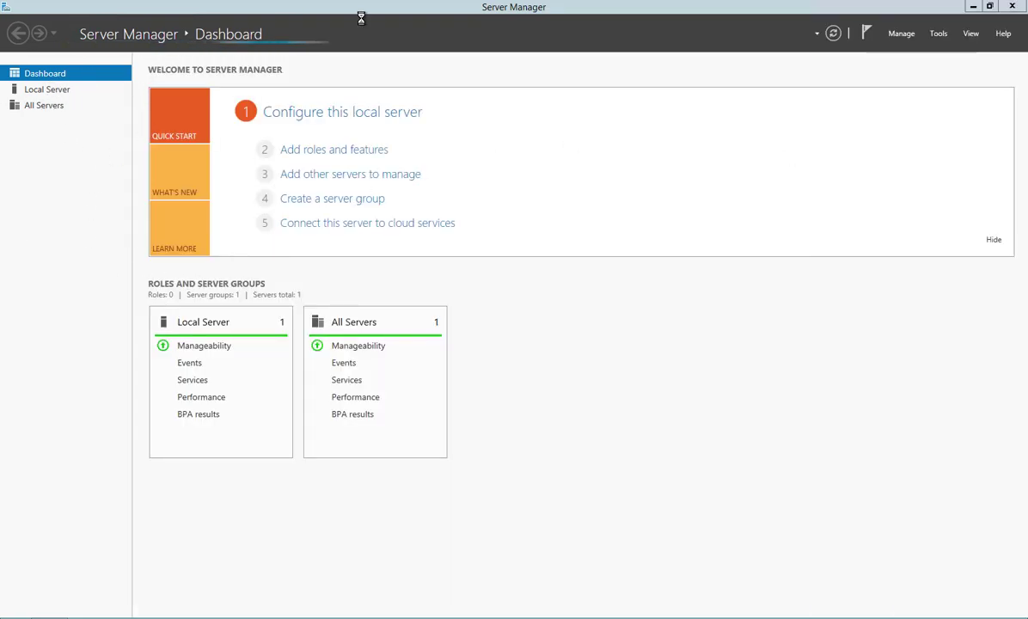
Show the Local Server properties and open its IE Enhanced Security Configuration settings.
click(53, 93)
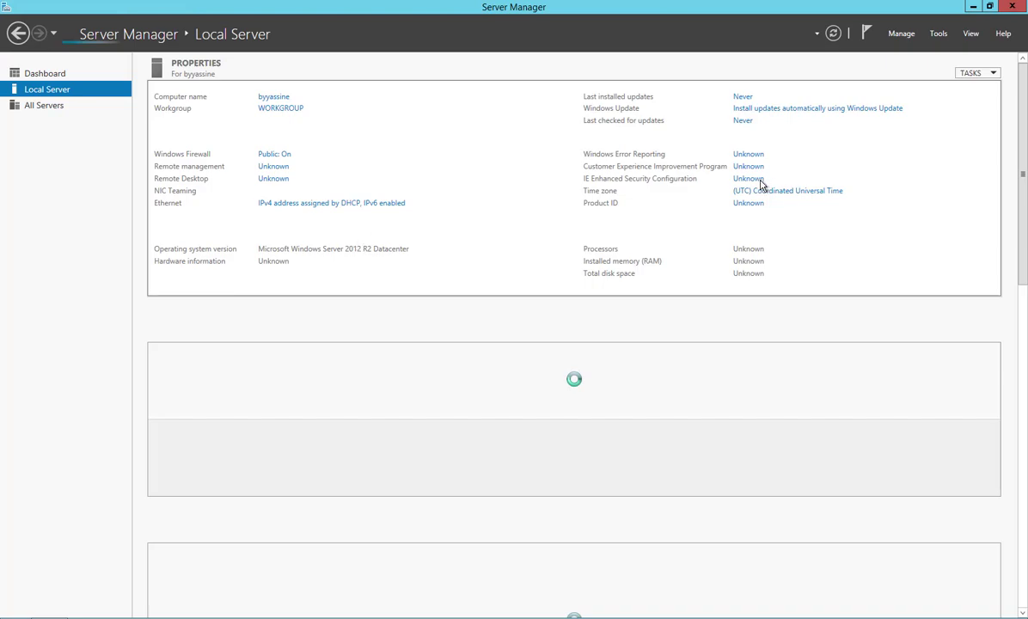
click(738, 179)
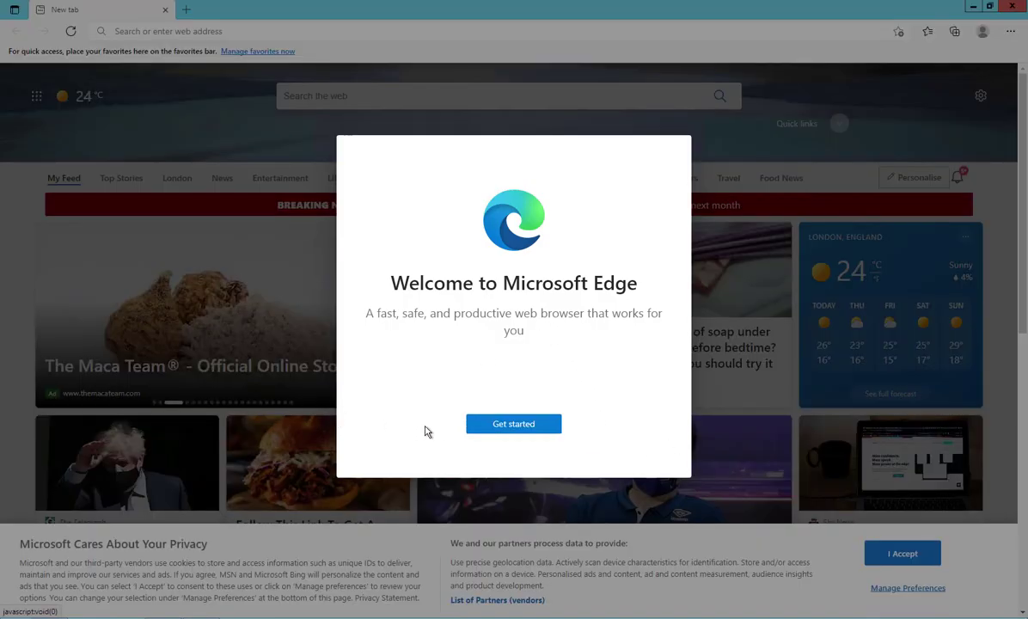
Get past Edge's first-run setup and dismiss the browser data import prompt.
click(507, 429)
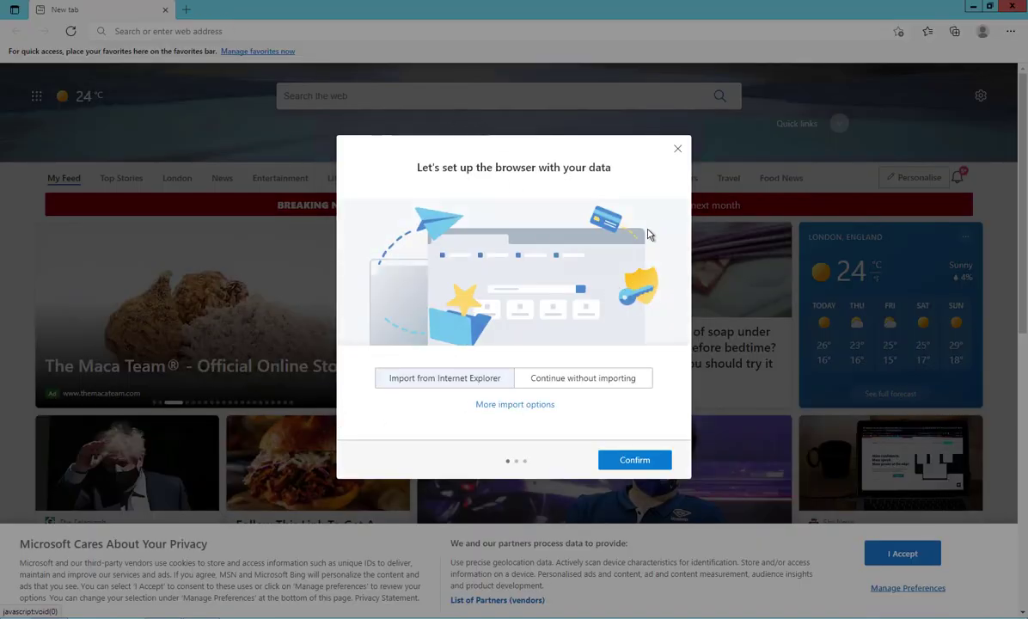
click(676, 149)
click(215, 32)
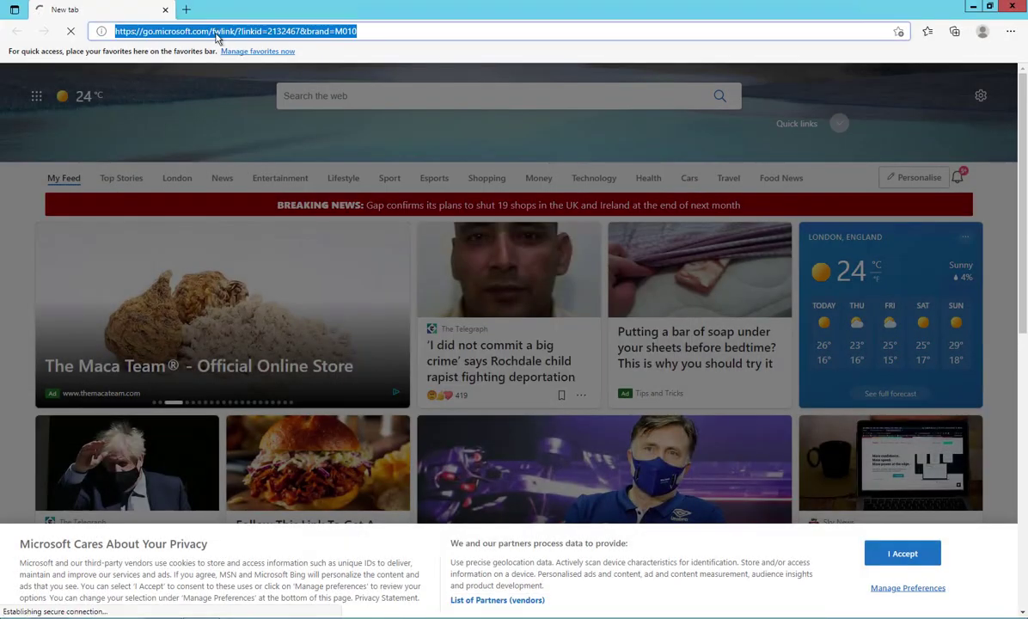
Load fast.com in a new tab and watch the speed test reach 47 Mbps.
click(190, 11)
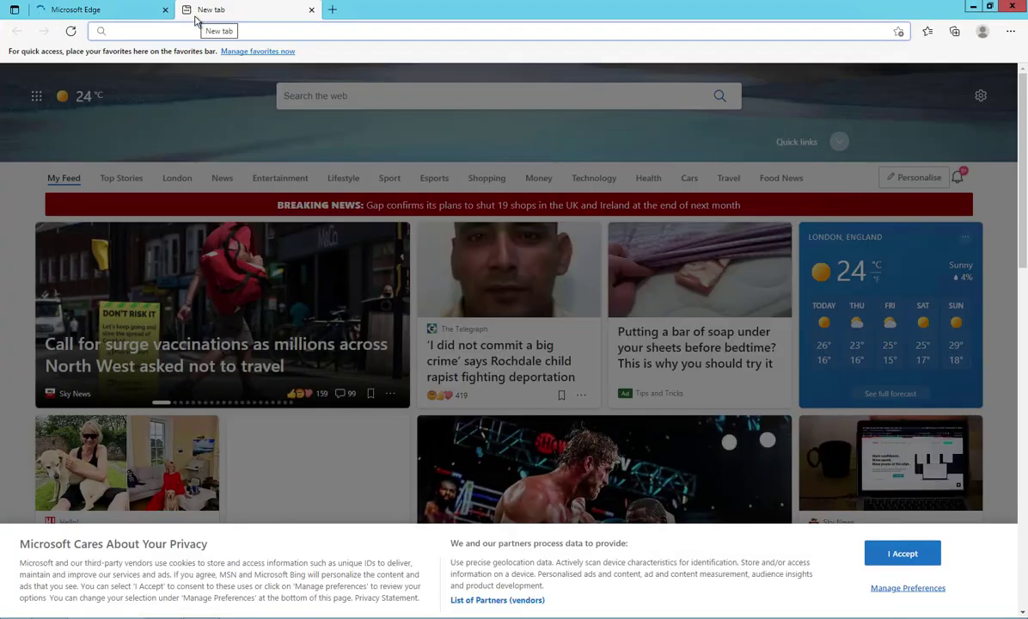
text(fast.com)
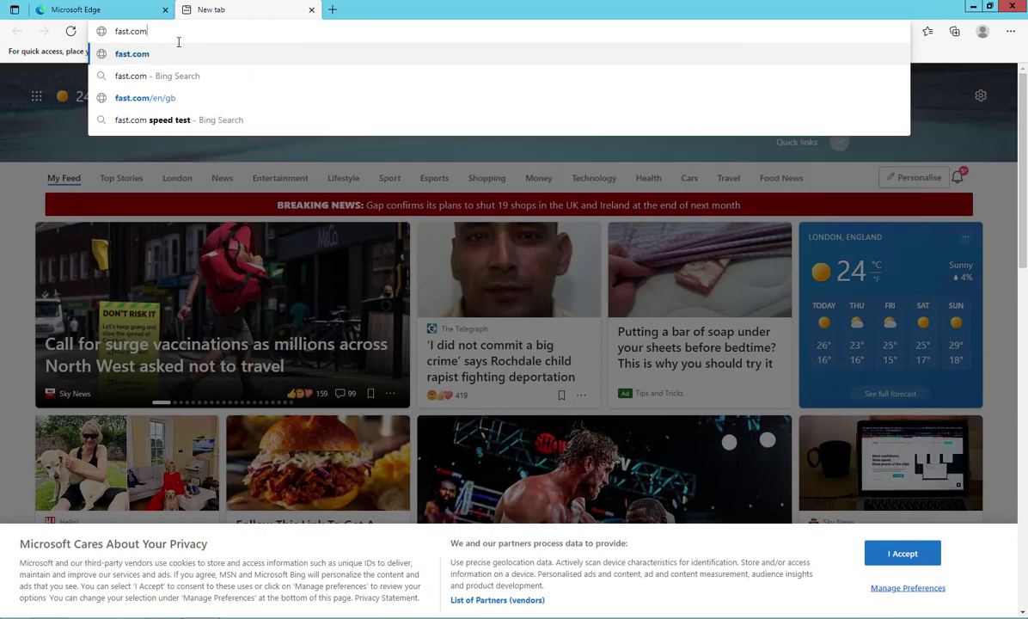
click(168, 54)
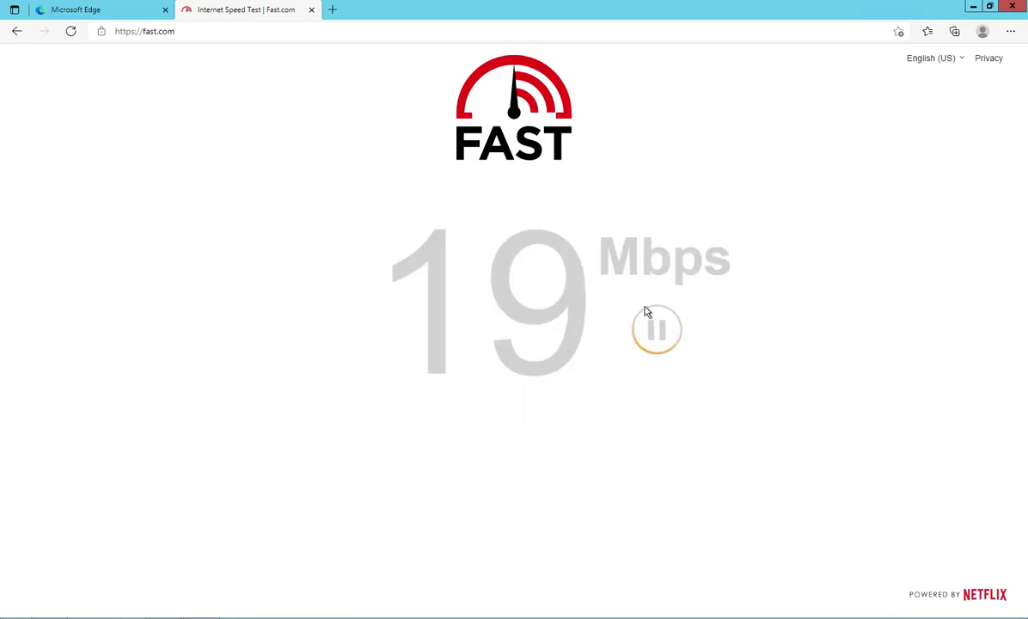
drag(365, 294, 734, 292)
drag(672, 258, 405, 270)
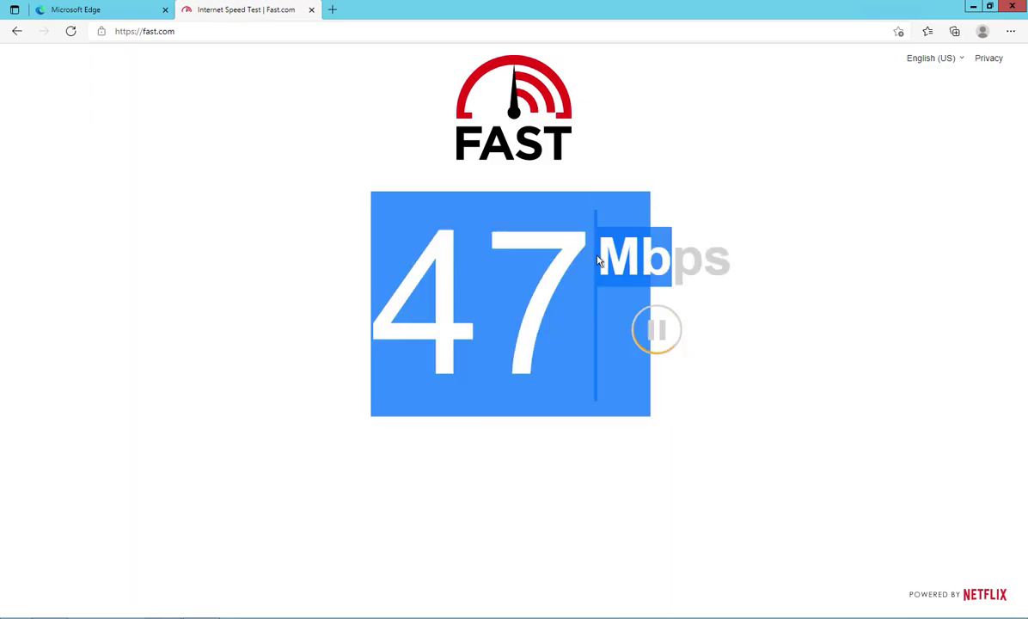